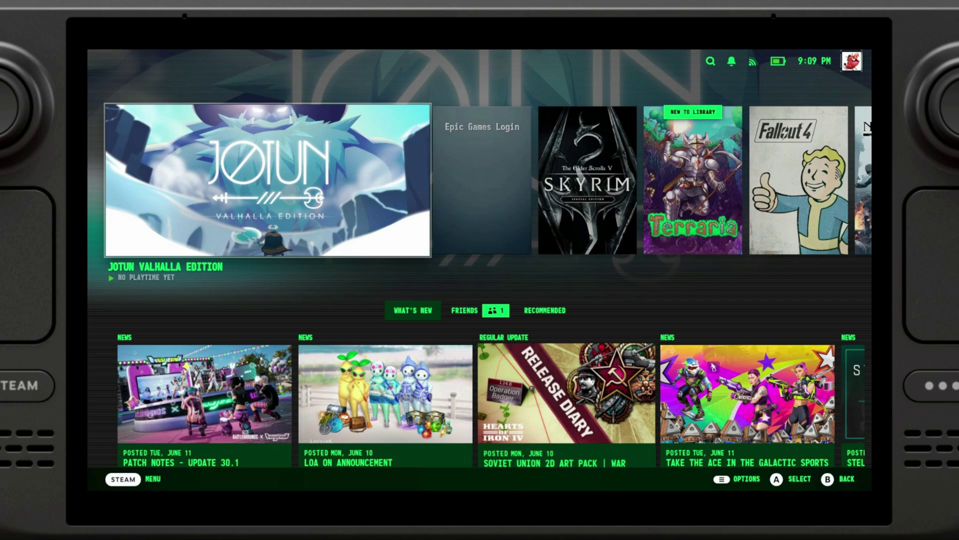
- Switch the Steam Deck from gaming mode to desktop mode through its power options
key(ctrl+1)
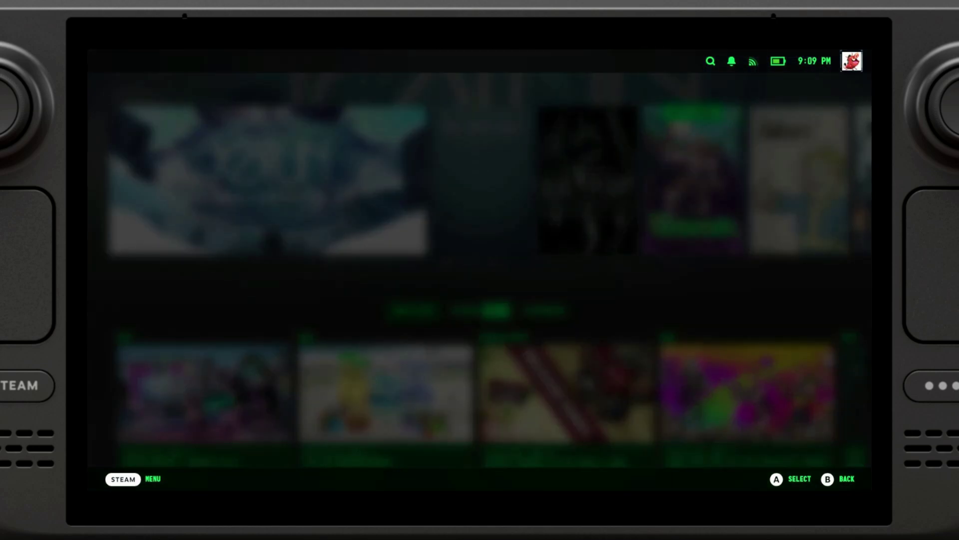
key(End)
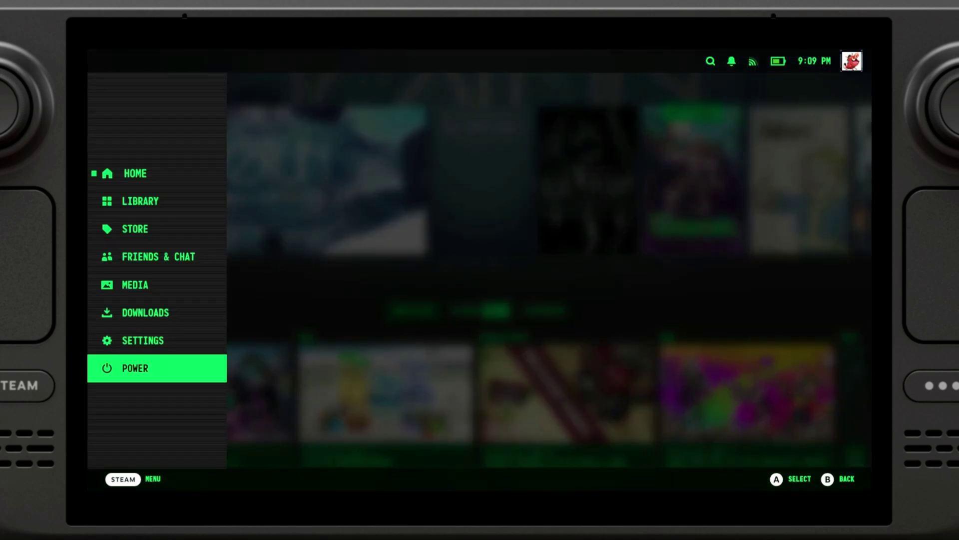
key(Return)
key(Up)
key(Up)
key(Return)
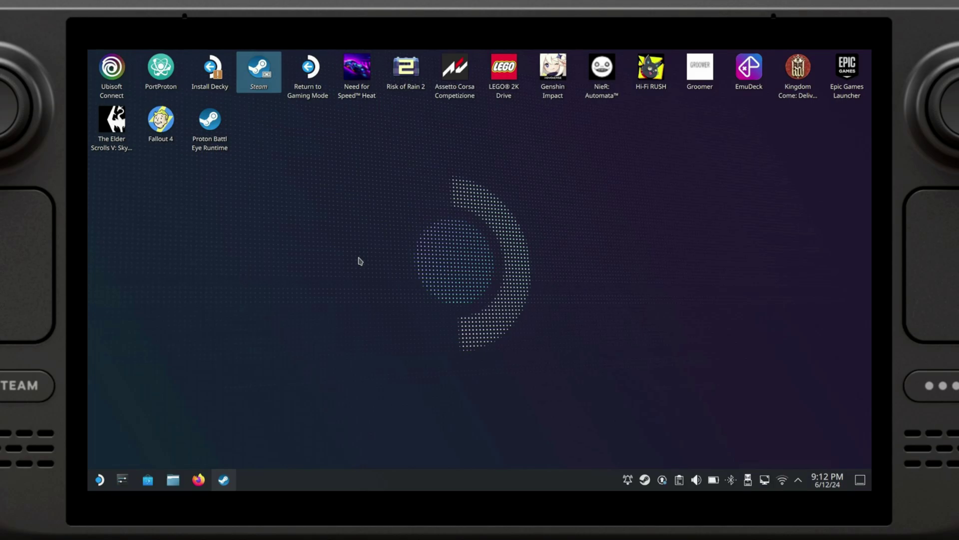
- Open Firefox and search the web for "emudeck", dismissing the page translation offer and the on-screen keyboard
click(203, 482)
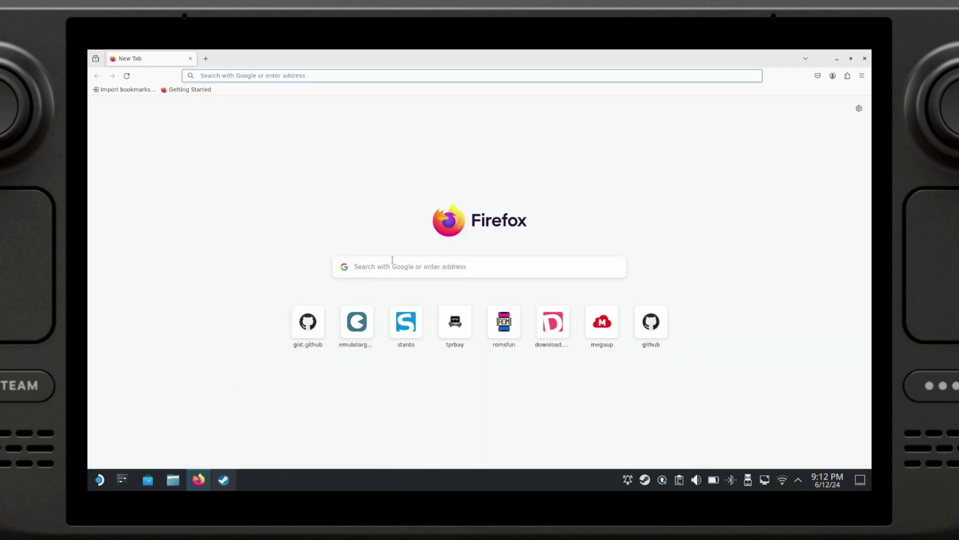
click(415, 263)
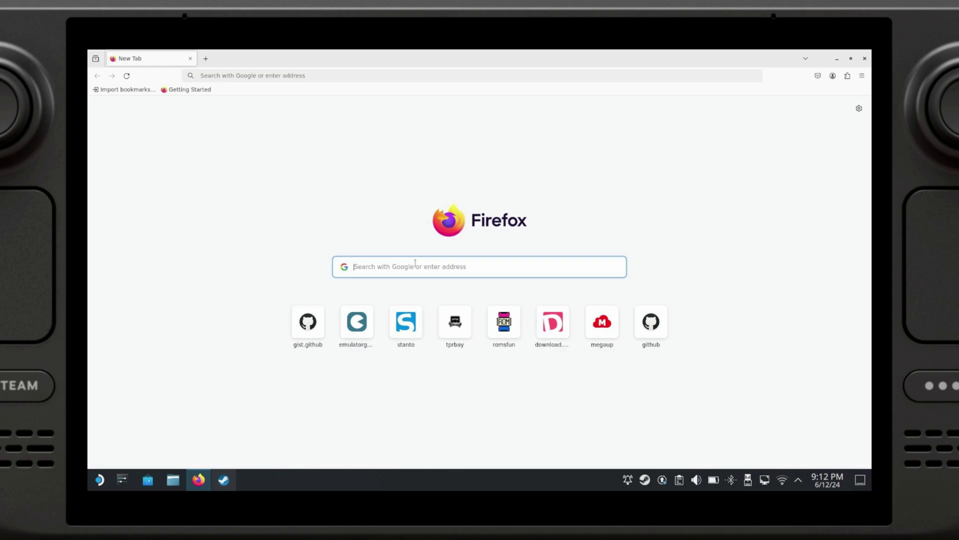
key(super+x)
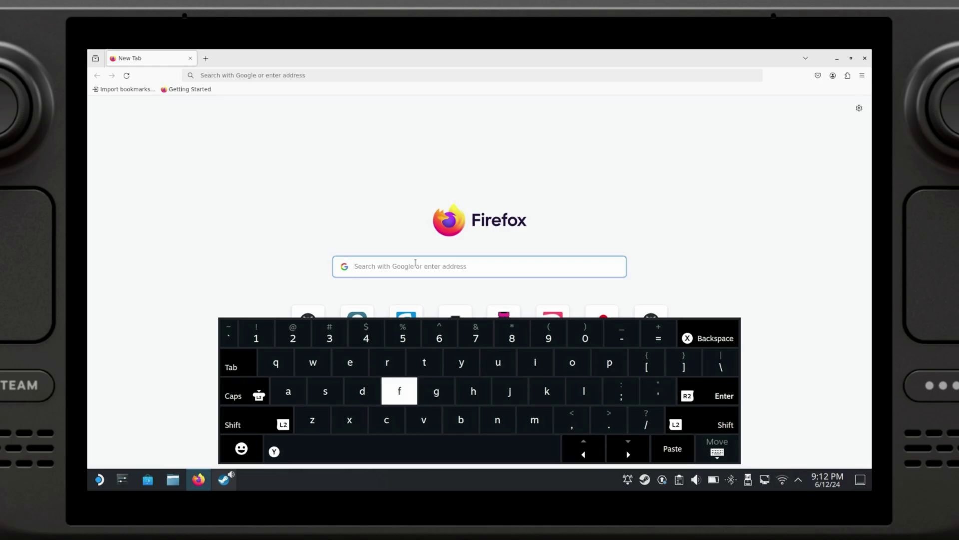
text(e)
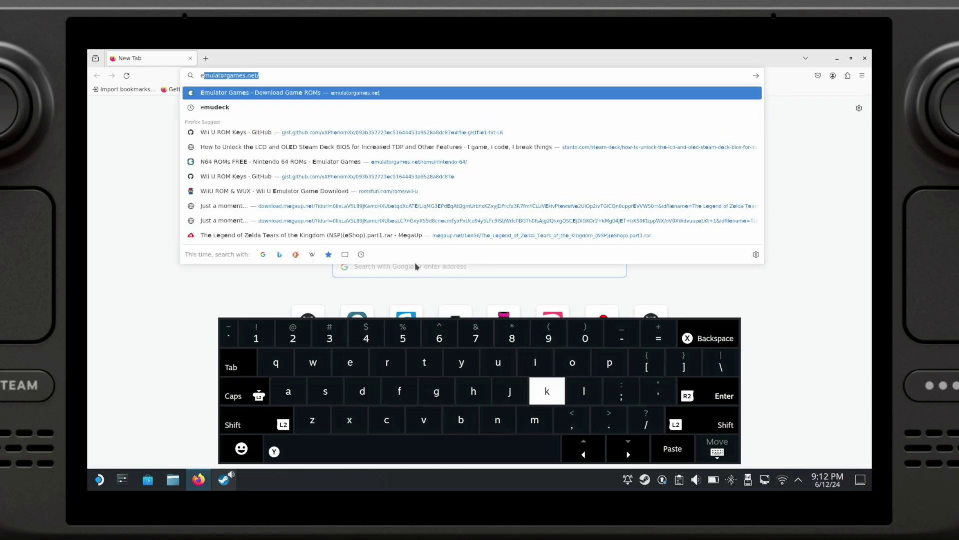
text(mu)
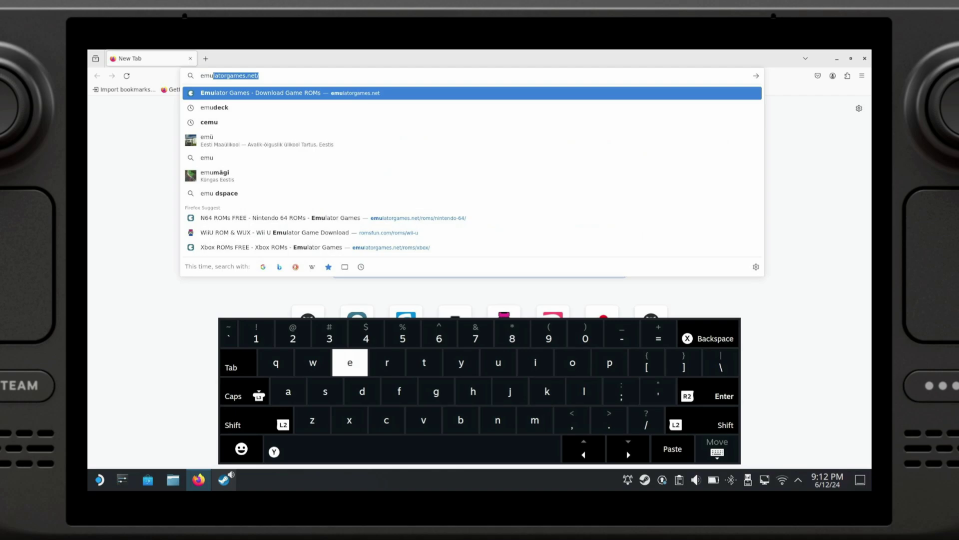
text(deck)
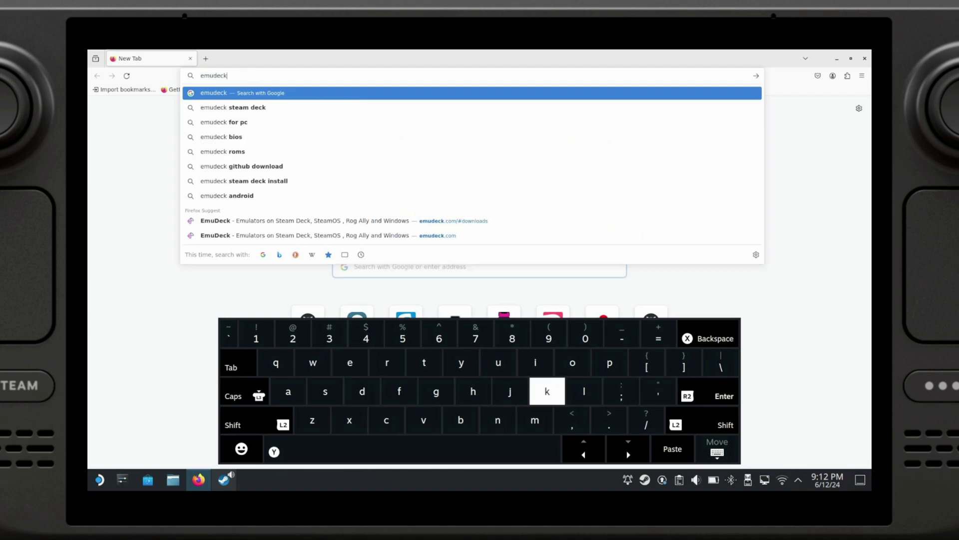
key(Return)
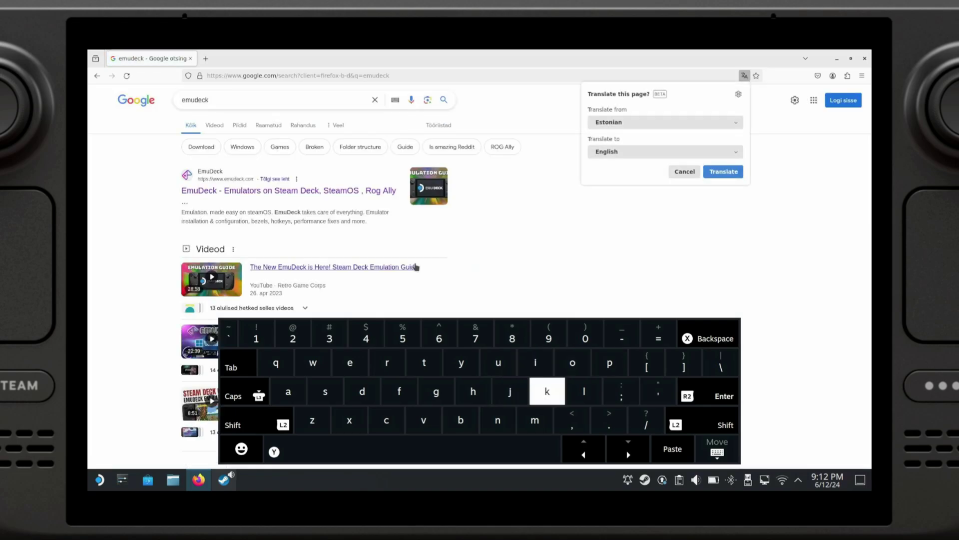
key(Escape)
key(Escape)
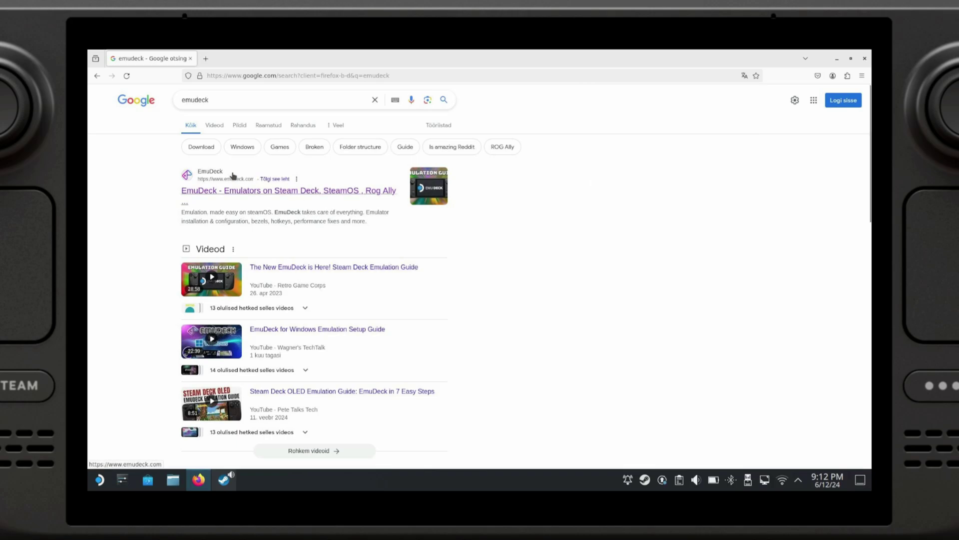
- Download the free EmuDeck Community installer for SteamOS from the official EmuDeck website, and close the browser
click(229, 200)
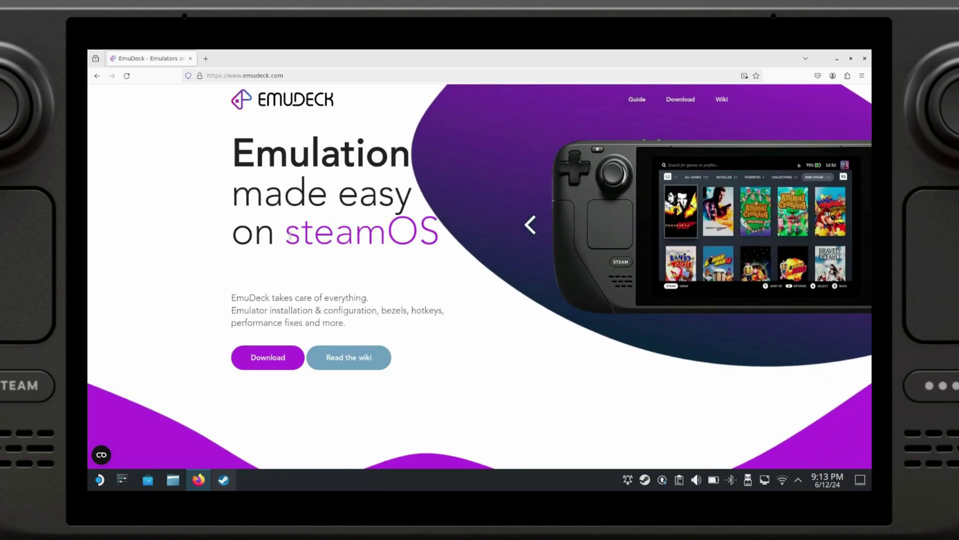
click(263, 367)
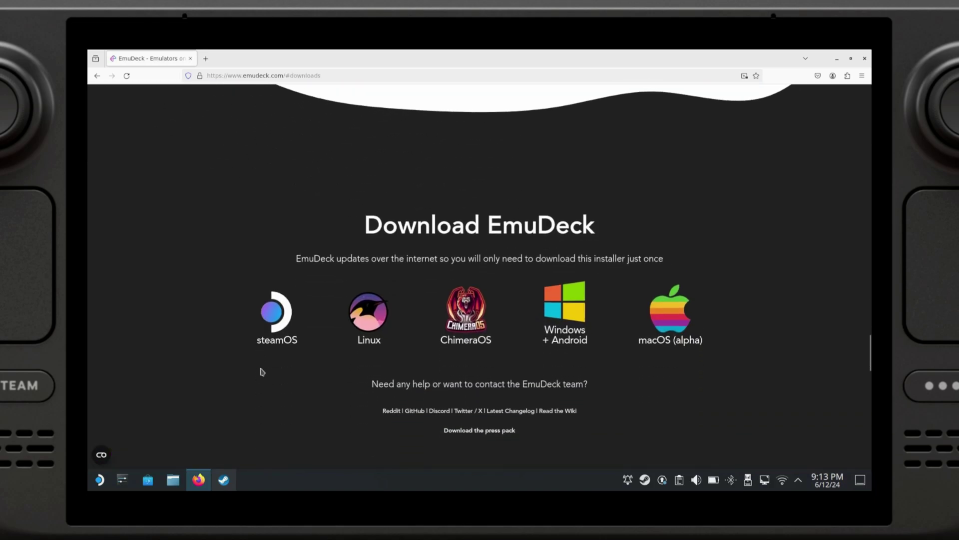
click(274, 325)
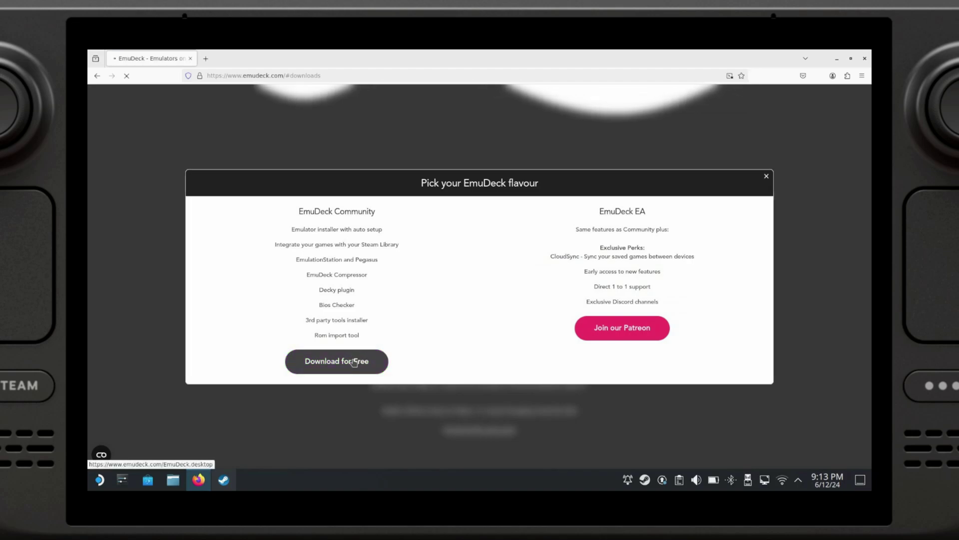
click(354, 361)
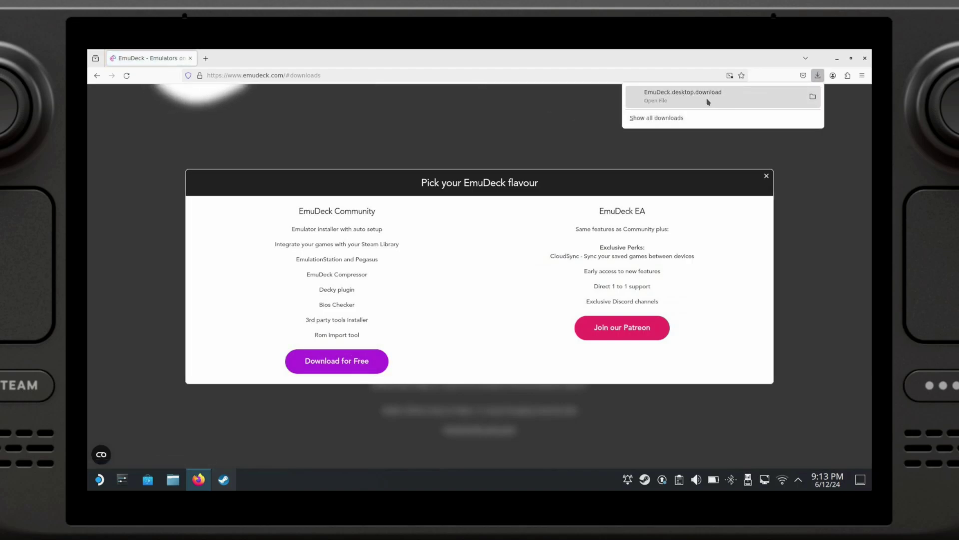
click(864, 58)
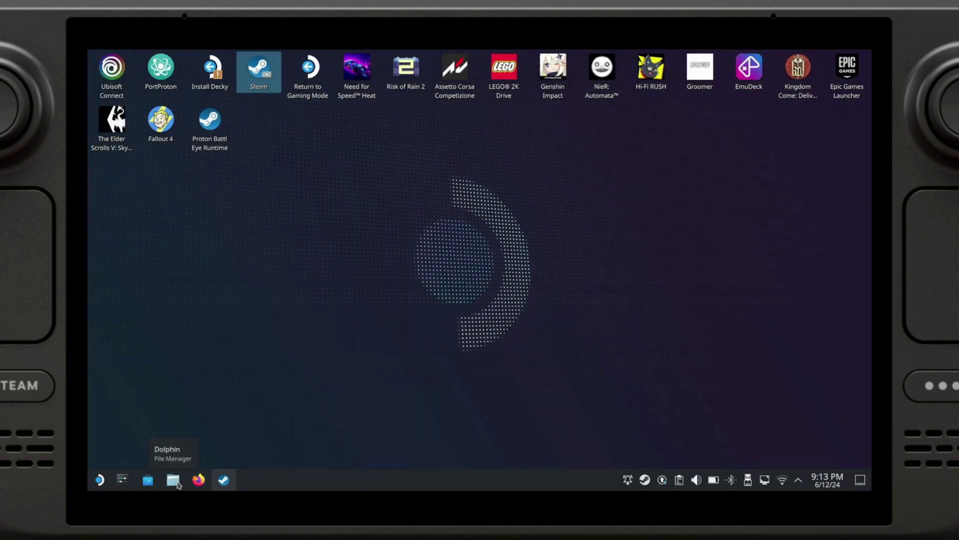
- In the Dolphin file manager, rename the EmuDeck file in the Downloads folder to EmuDeck.desktop
click(175, 481)
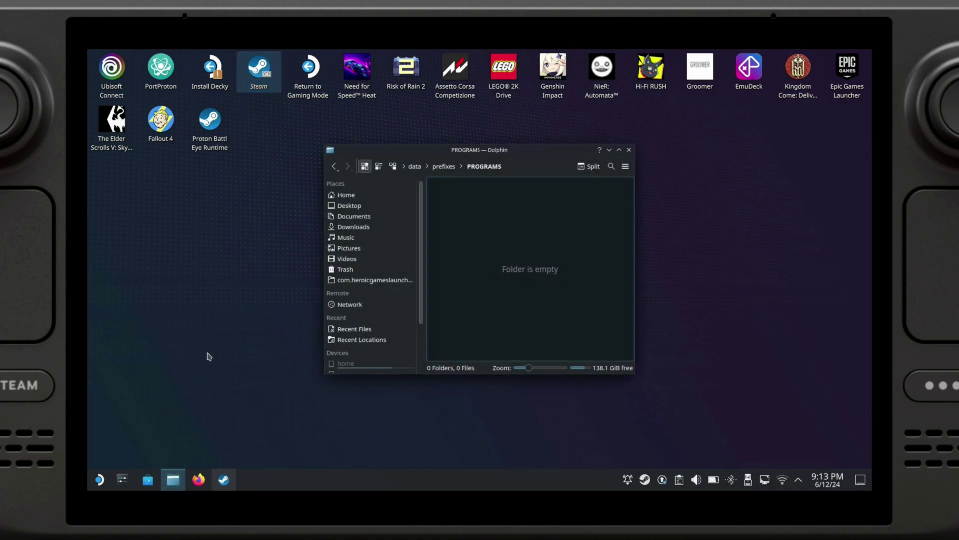
click(352, 228)
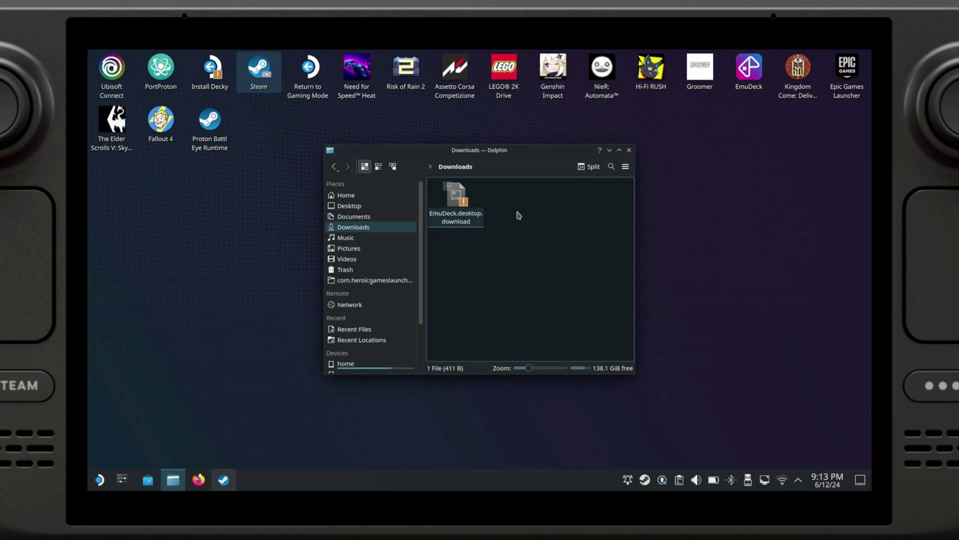
right_click(475, 222)
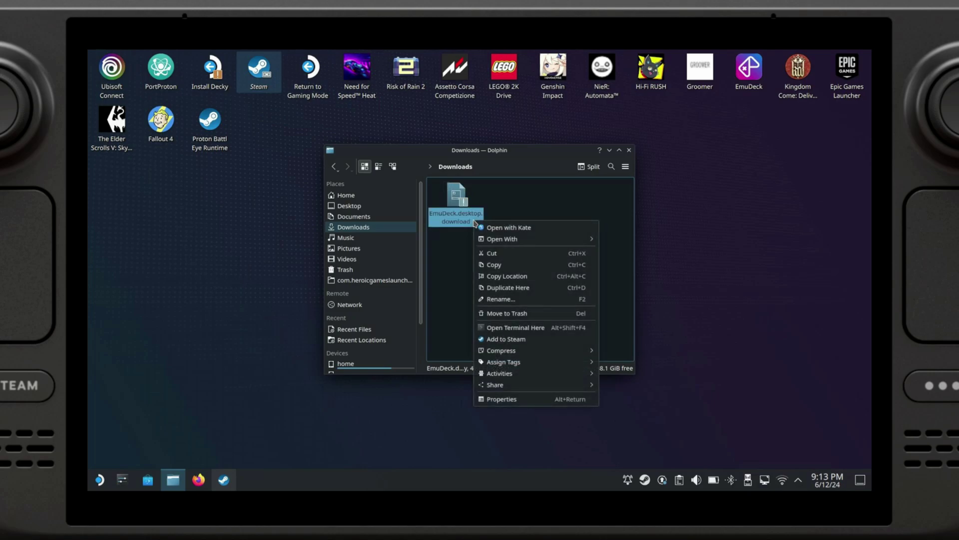
click(493, 299)
double_click(466, 222)
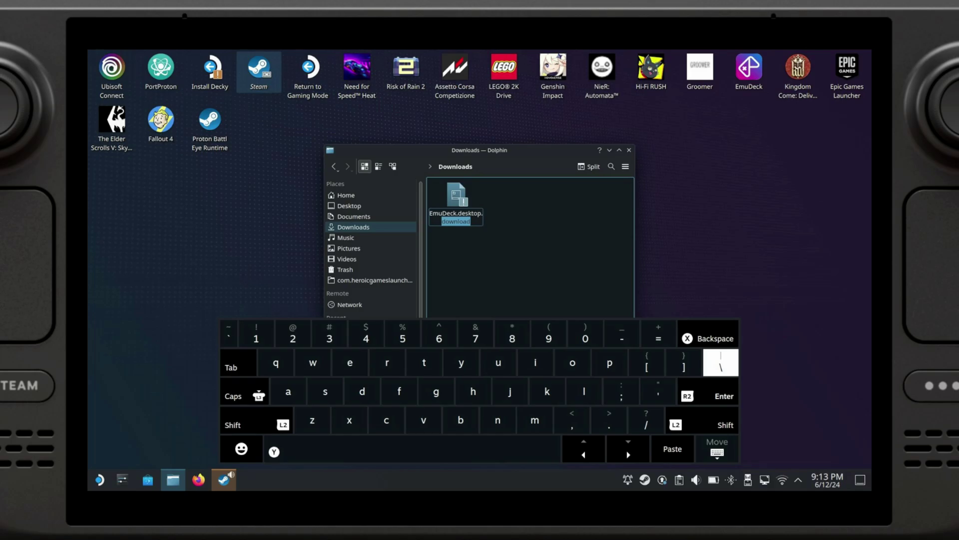
key(BackSpace)
key(BackSpace)
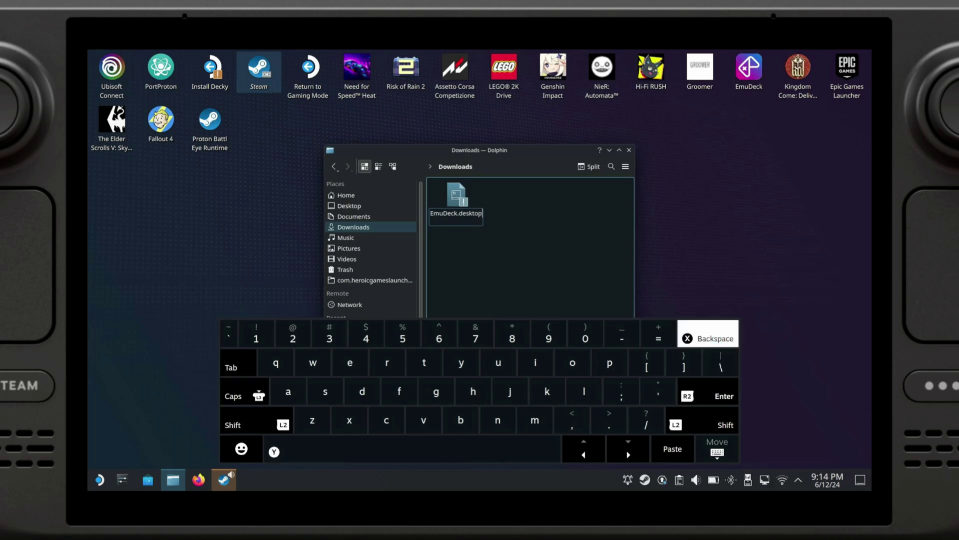
click(466, 227)
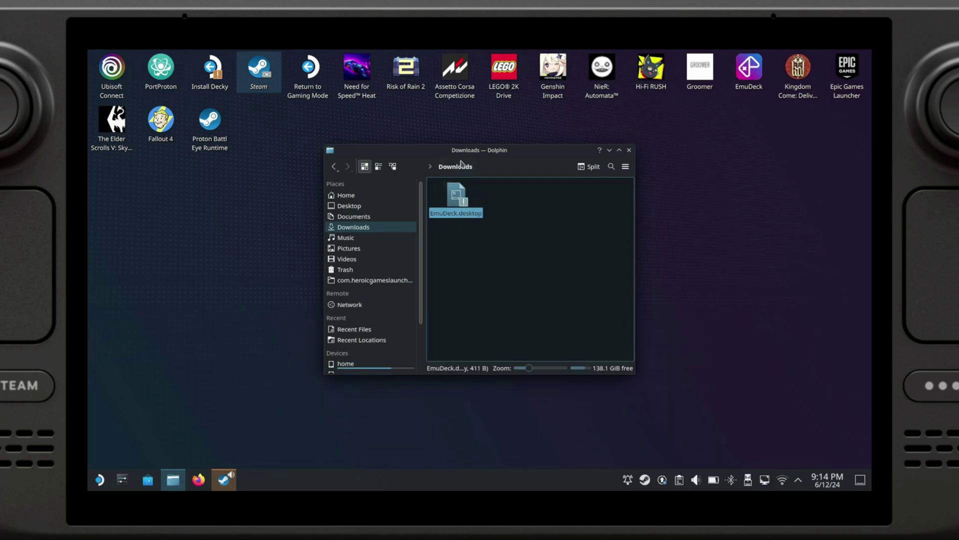
- Move EmuDeck.desktop from the Downloads folder to the desktop, overwriting the existing file there
drag(459, 153, 538, 200)
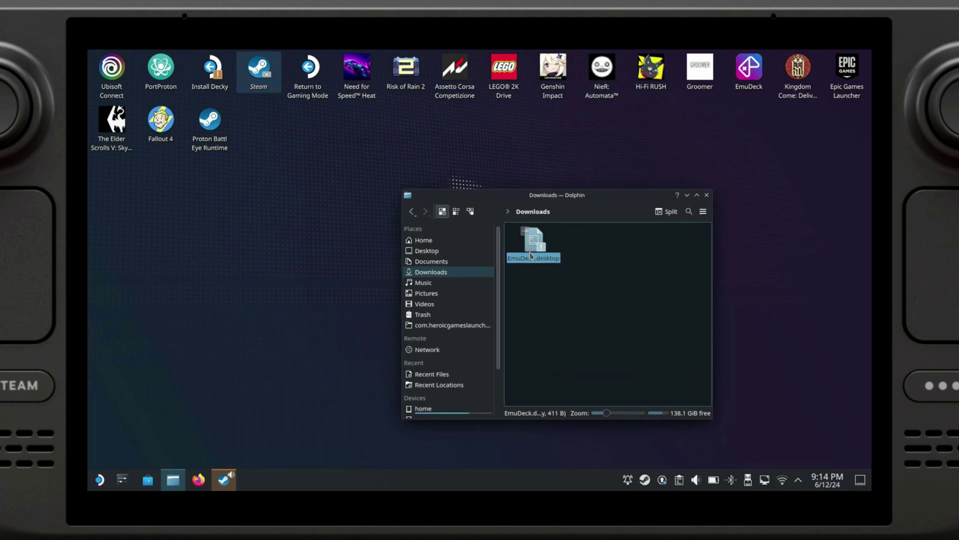
drag(531, 255, 255, 109)
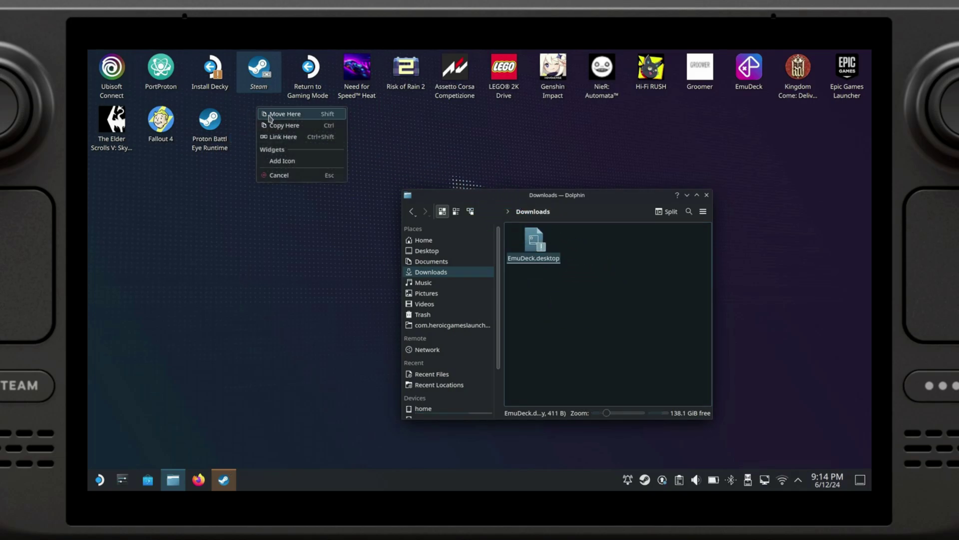
click(270, 115)
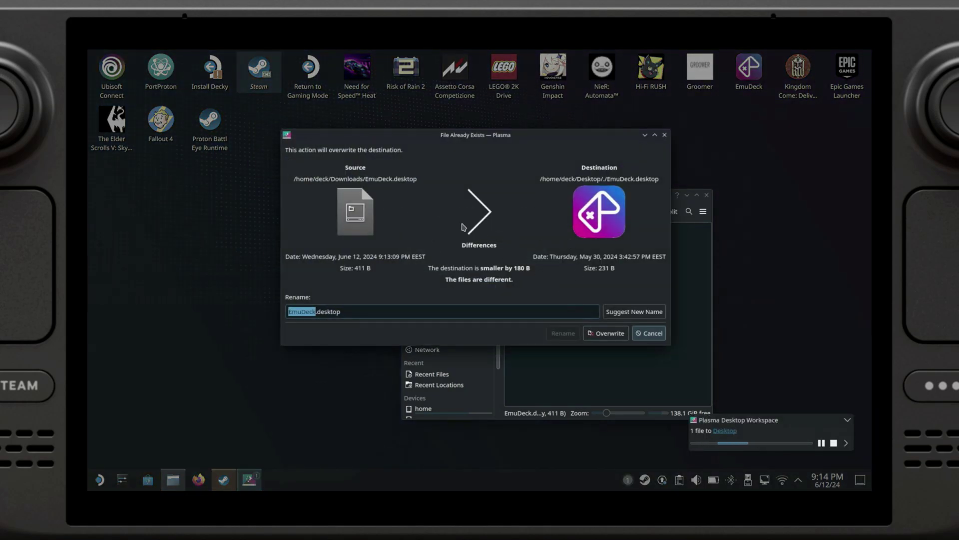
click(591, 334)
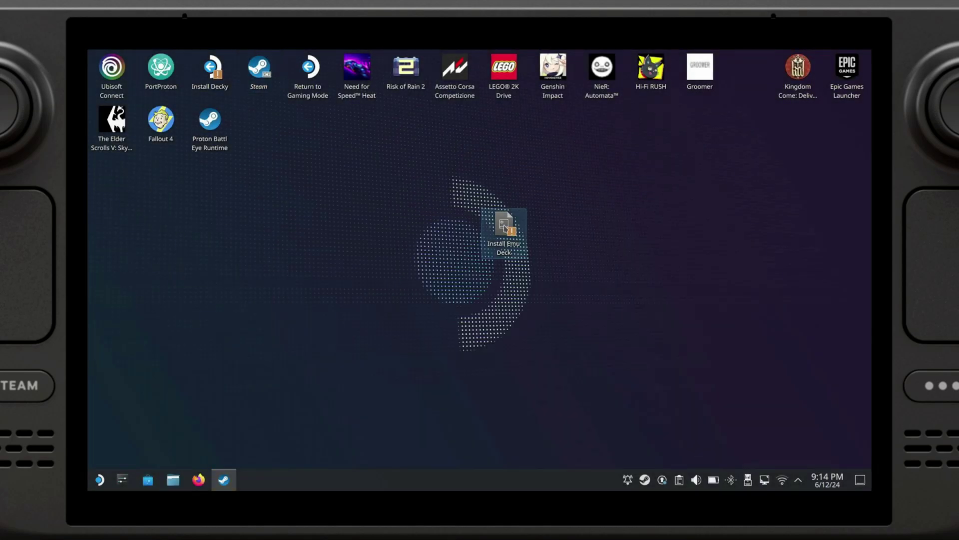
- Launch the EmuDeck installer from the desktop, allow it to start, and choose Custom Mode for the setup
click(505, 226)
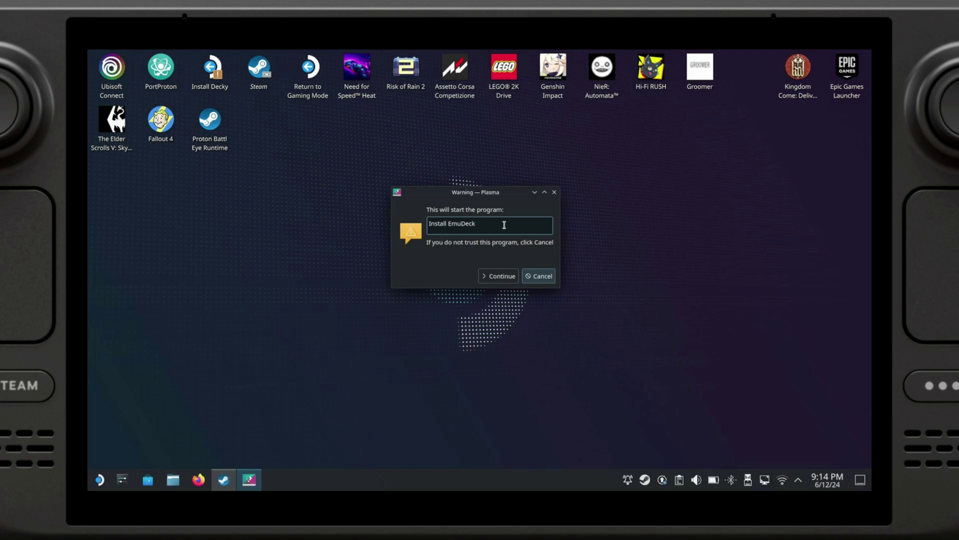
click(510, 281)
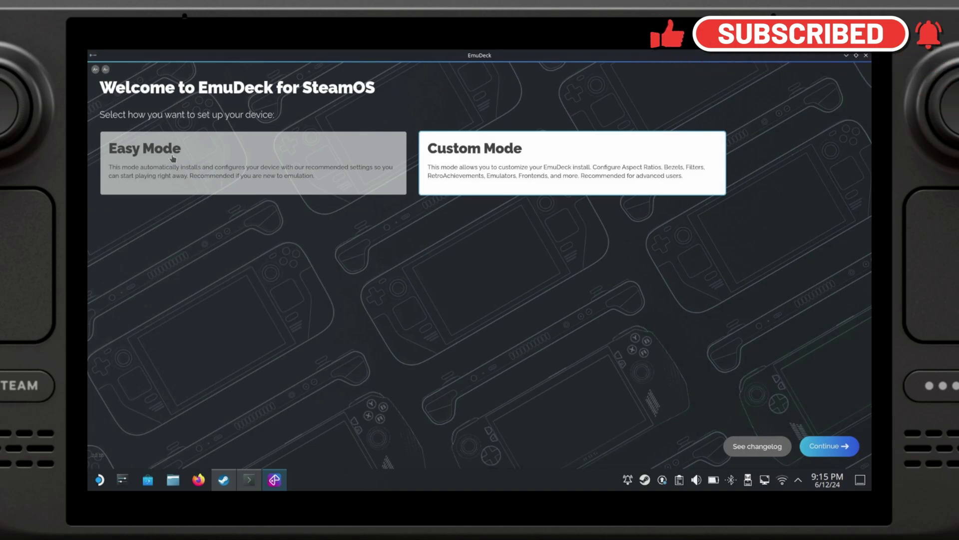
click(138, 158)
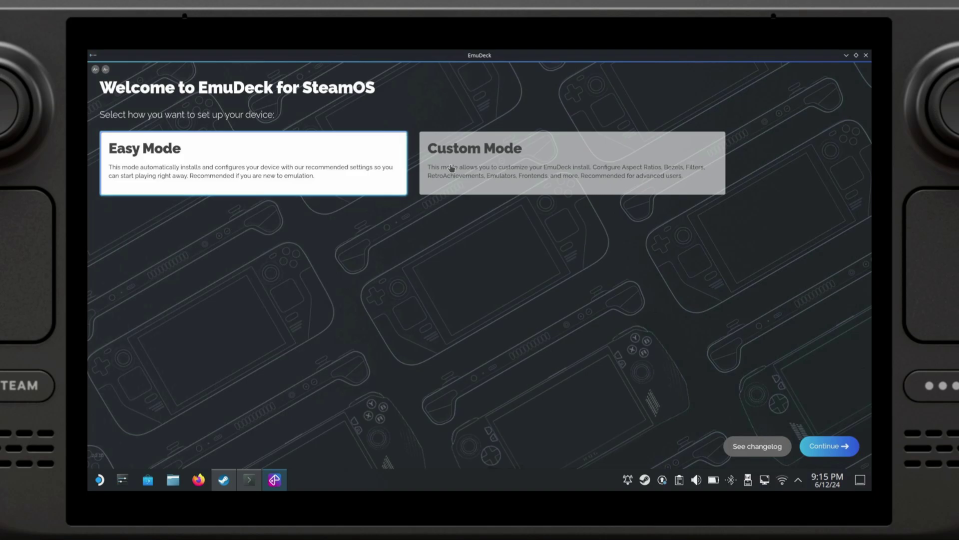
click(475, 162)
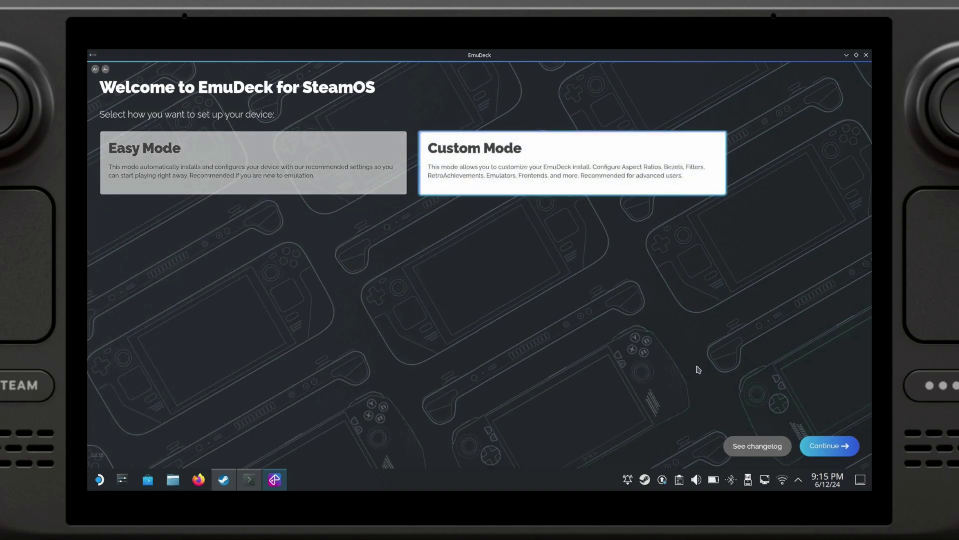
click(829, 448)
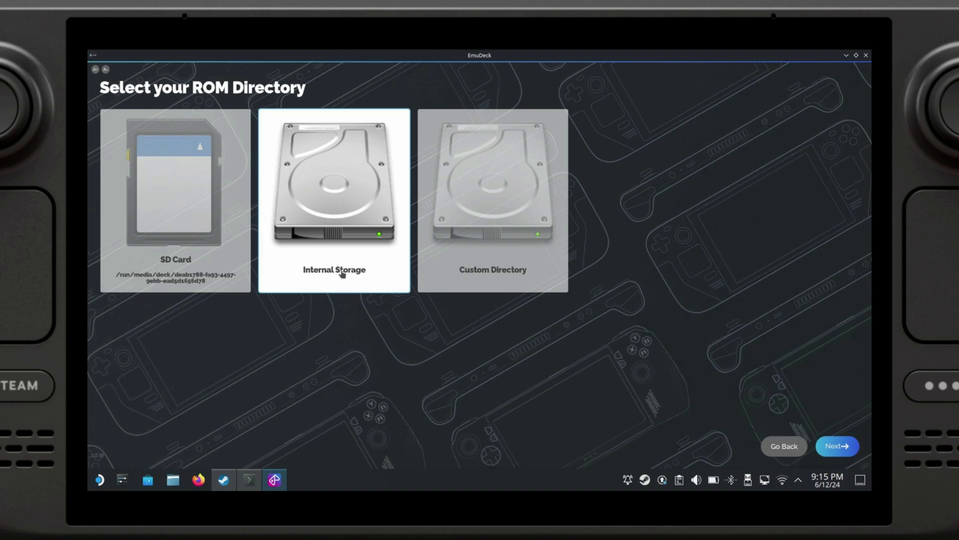
- Accept Internal Storage for ROMs, Steam Deck as the device, and RetroArch, Dolphin, Primehack, Ryujinx and Cemu as the emulators
click(843, 450)
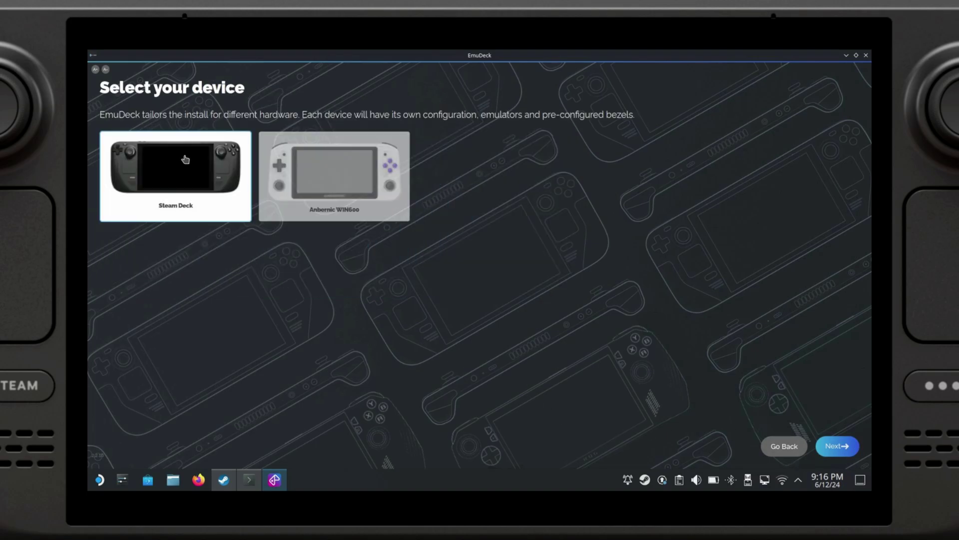
click(164, 200)
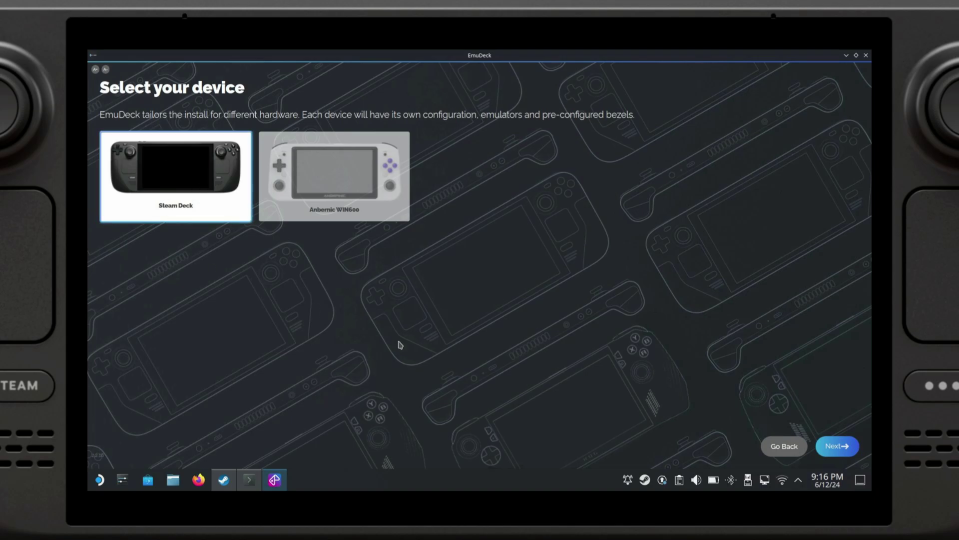
click(842, 454)
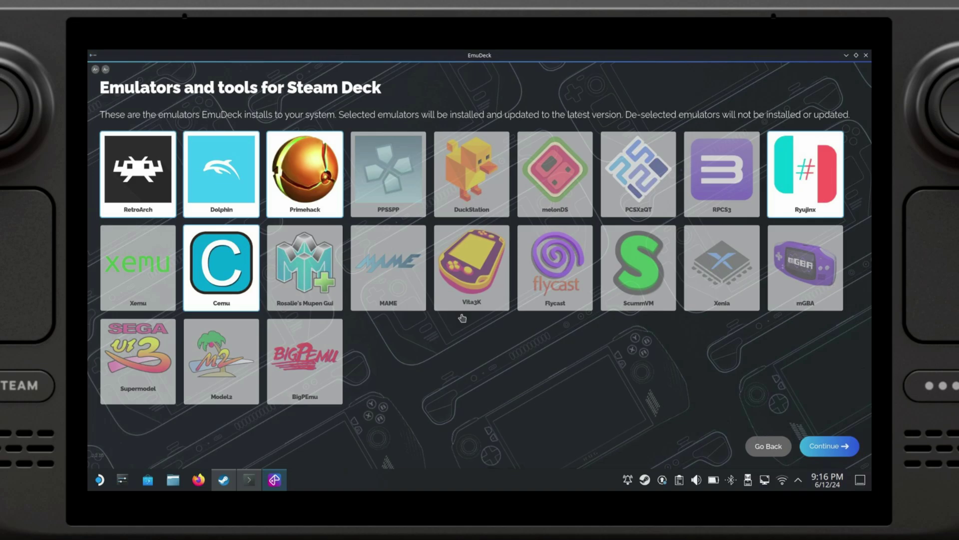
click(831, 446)
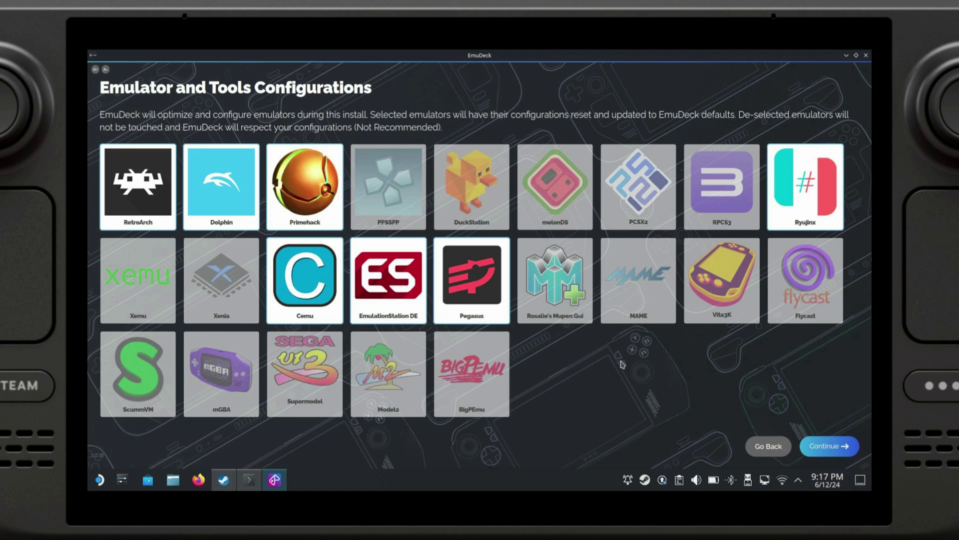
- Accept the emulator configurations, set Auto Save and game bezels to On, and skip the RetroAchievements login
click(833, 451)
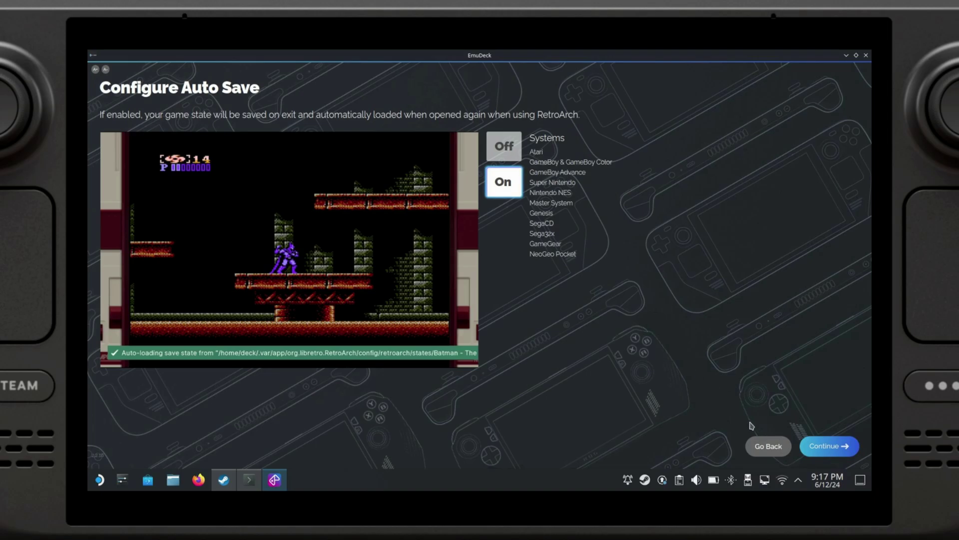
click(830, 445)
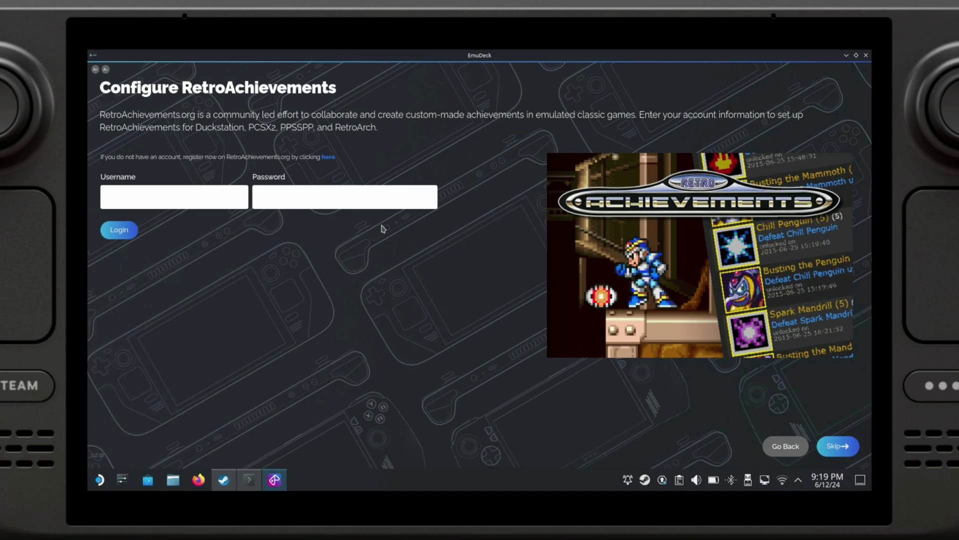
click(839, 446)
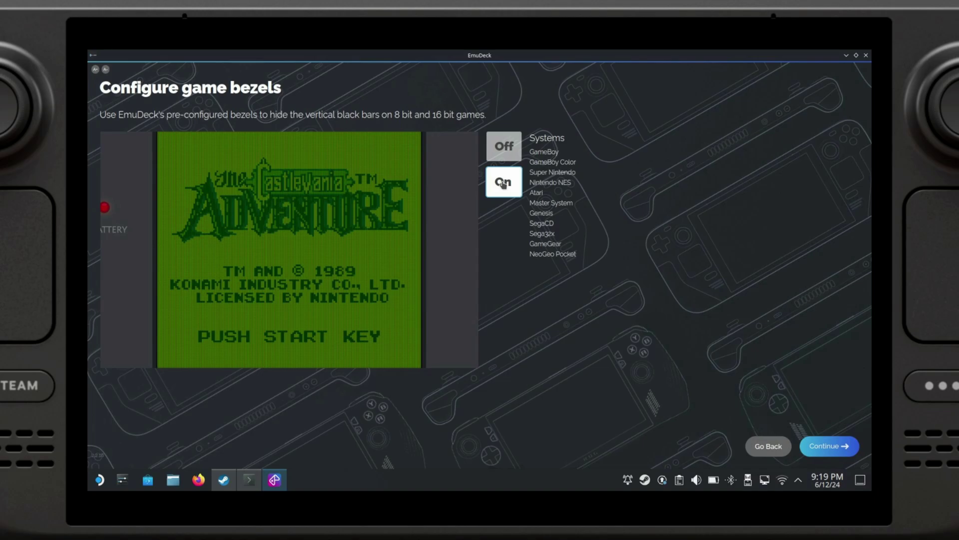
click(827, 445)
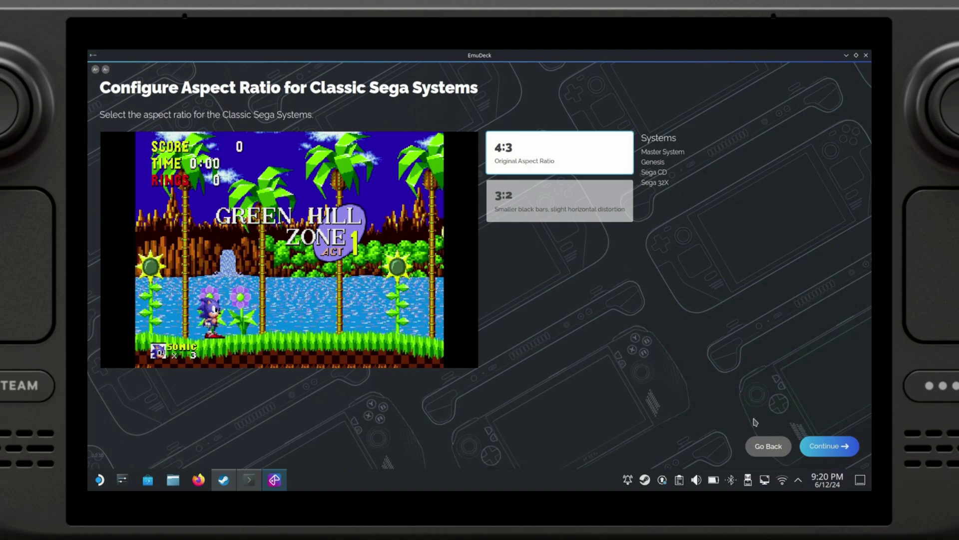
- Accept the 4:3 aspect ratio for classic Sega, classic Nintendo, classic 3D and GameCube games
click(824, 450)
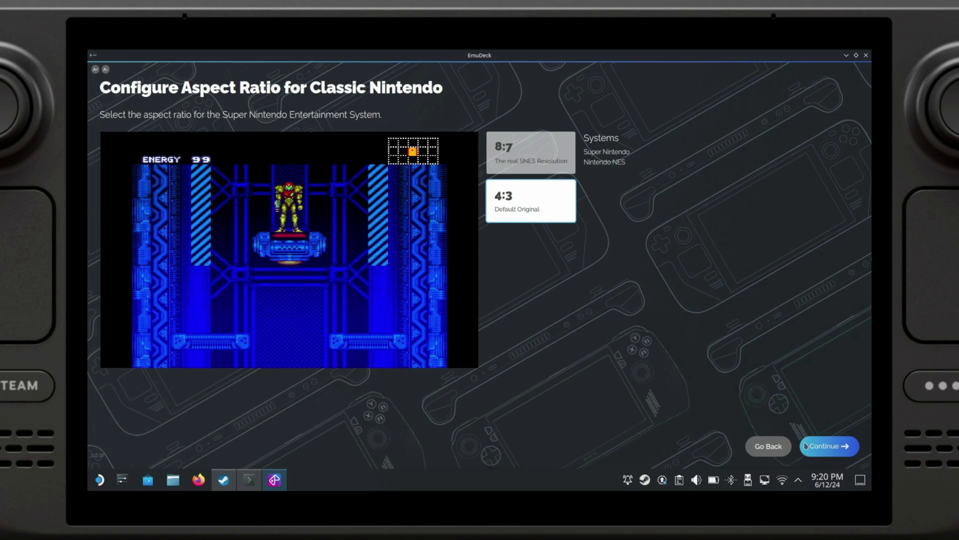
click(838, 458)
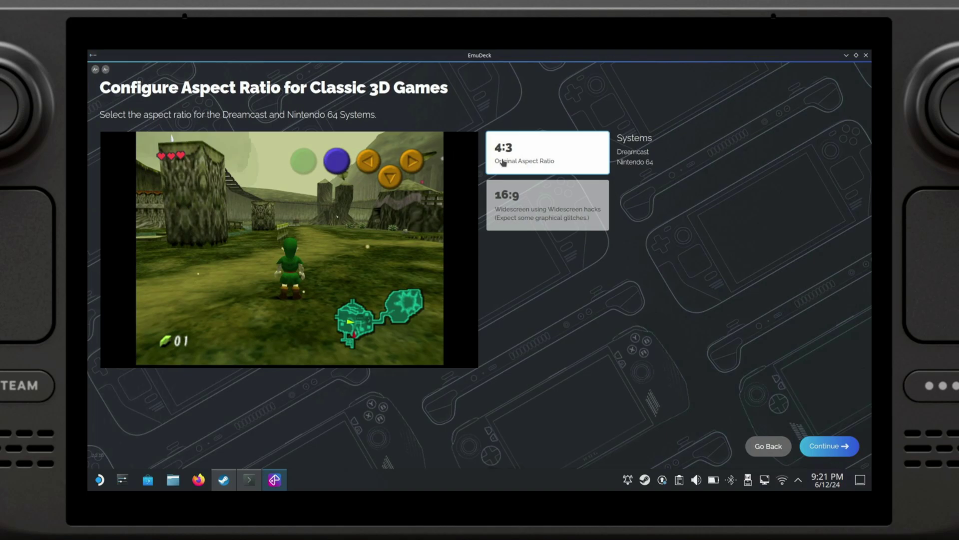
click(824, 446)
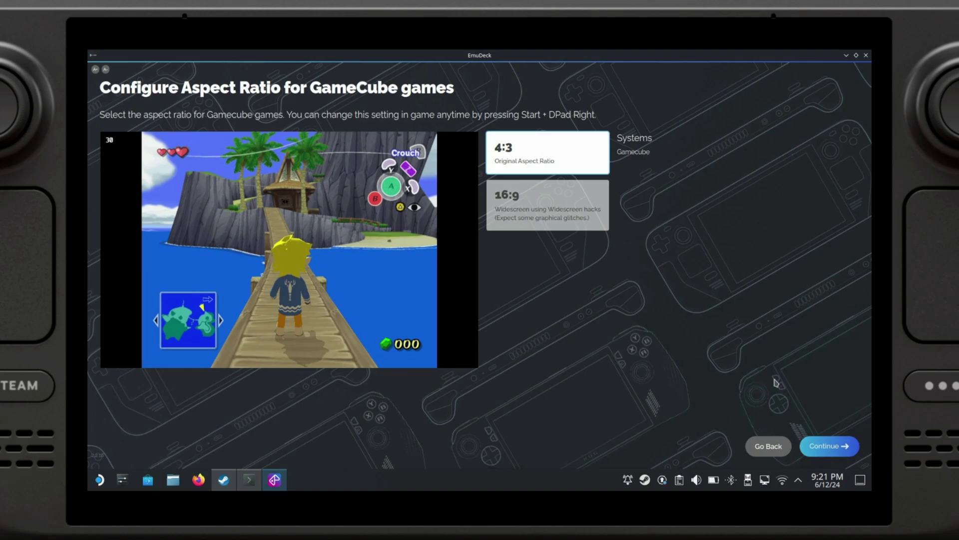
click(842, 452)
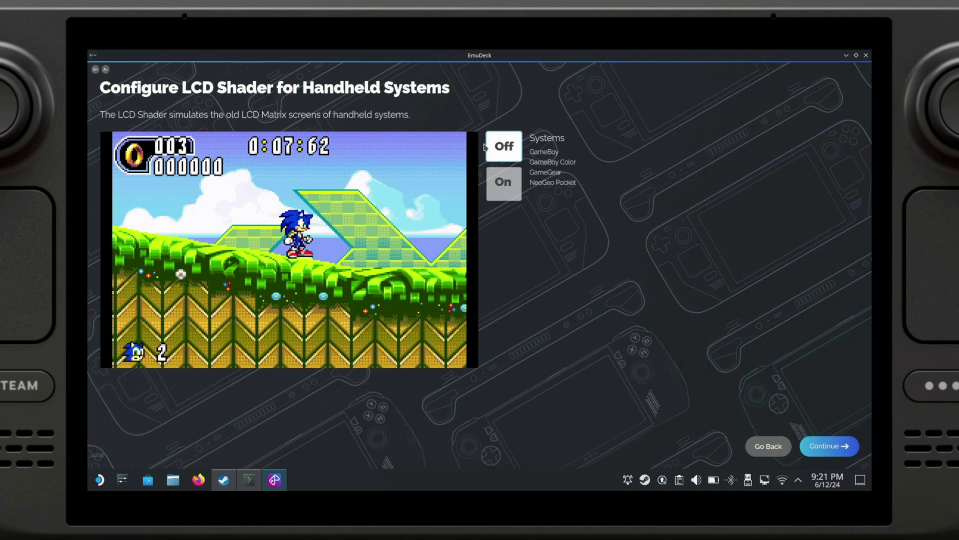
- Leave the handheld LCD shader and the CRT shaders for classic 2D and 3D games set to Off
click(829, 446)
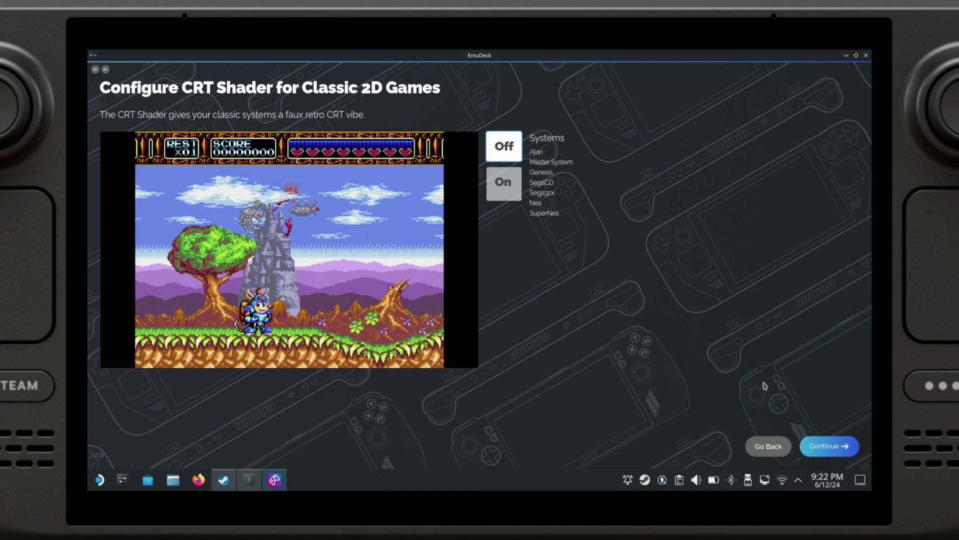
click(830, 446)
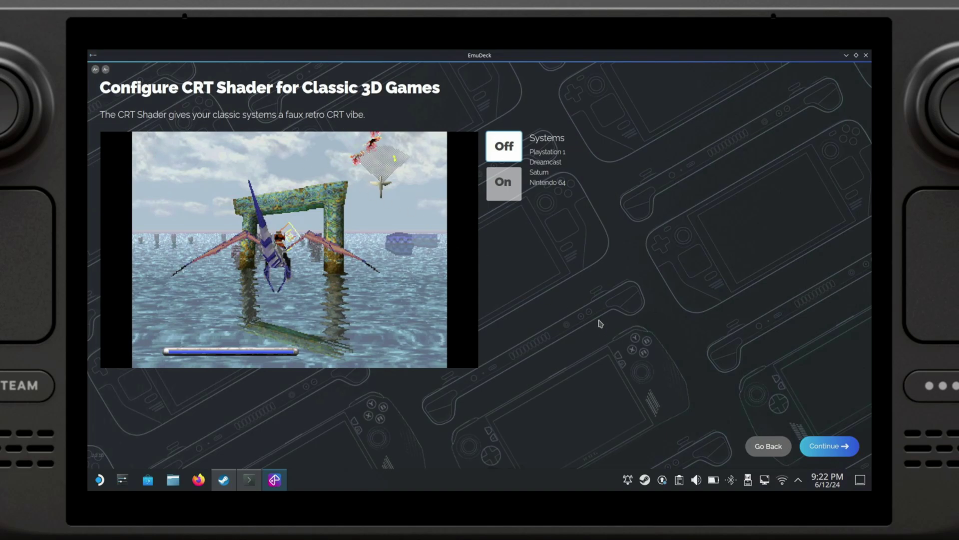
click(844, 450)
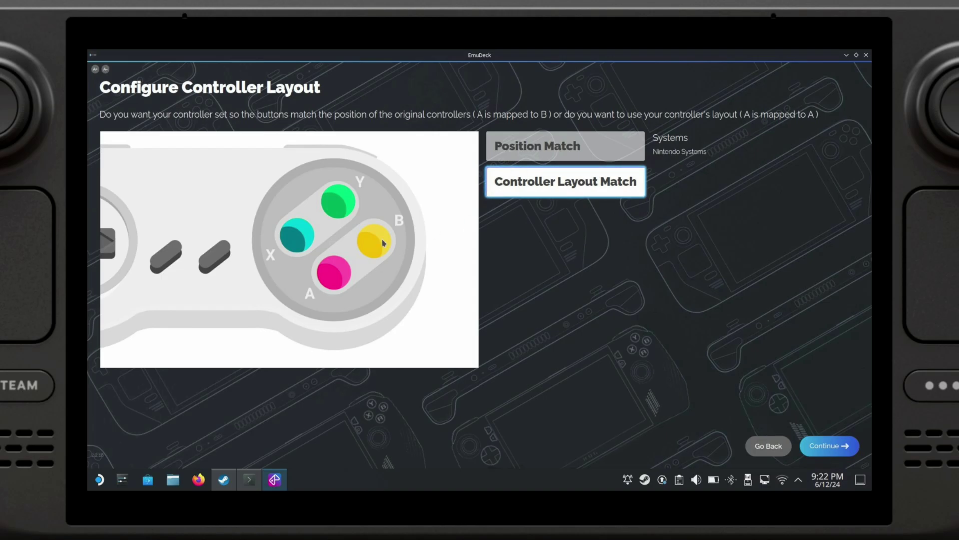
- Preview Position Match for the Nintendo controller layout, and confirm Controller Layout Match as the choice
click(518, 153)
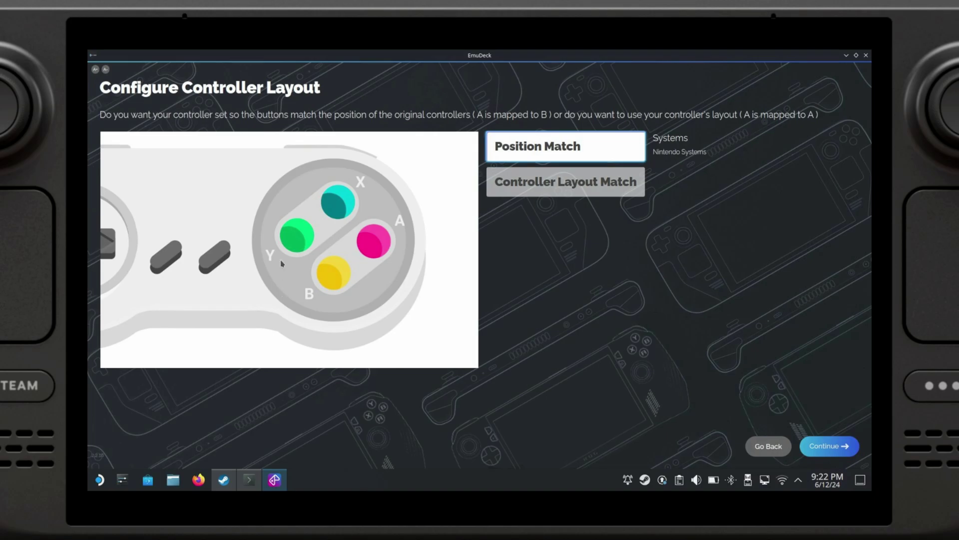
key(Down)
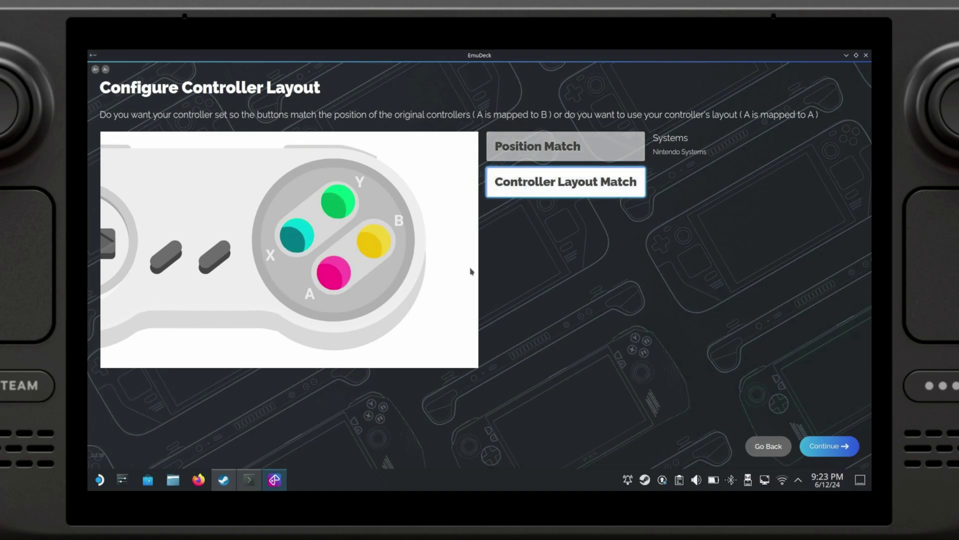
click(827, 445)
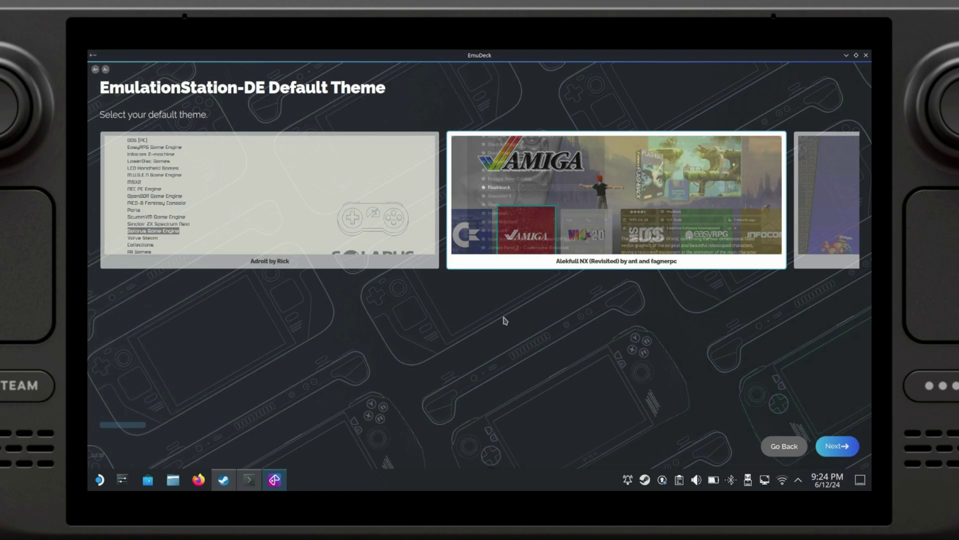
- Accept Alekfull NX (Revisited) for EmulationStation-DE, choose Library as the Pegasus theme, and finish the EmuDeck setup
click(837, 446)
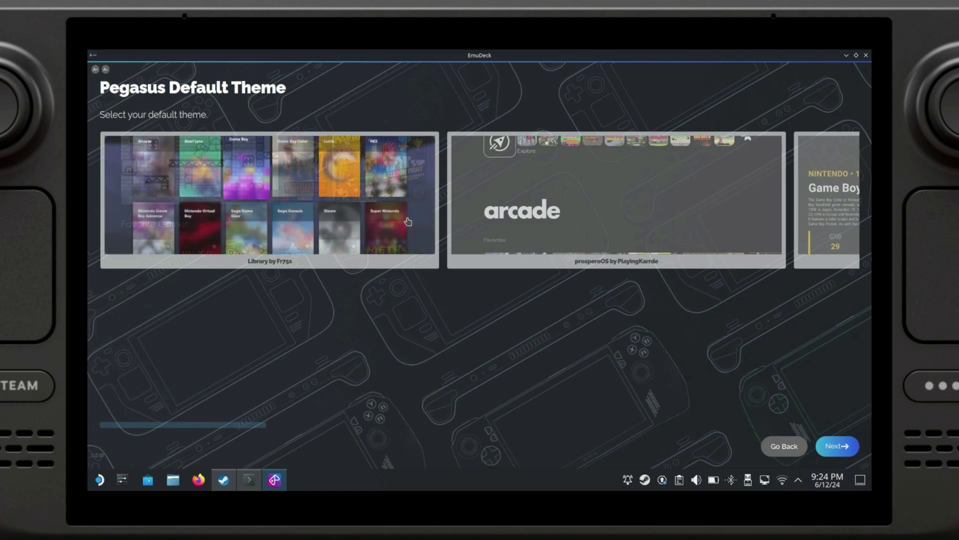
click(408, 222)
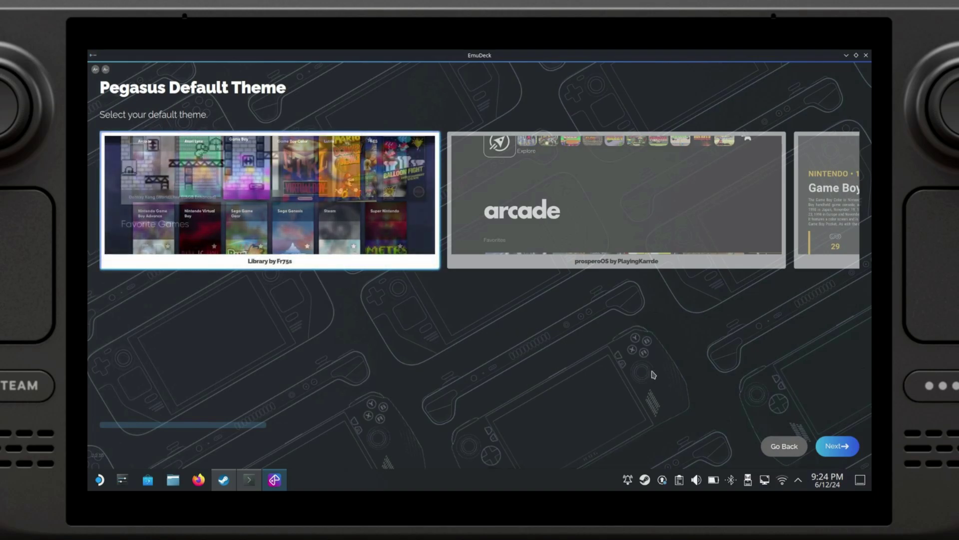
click(840, 448)
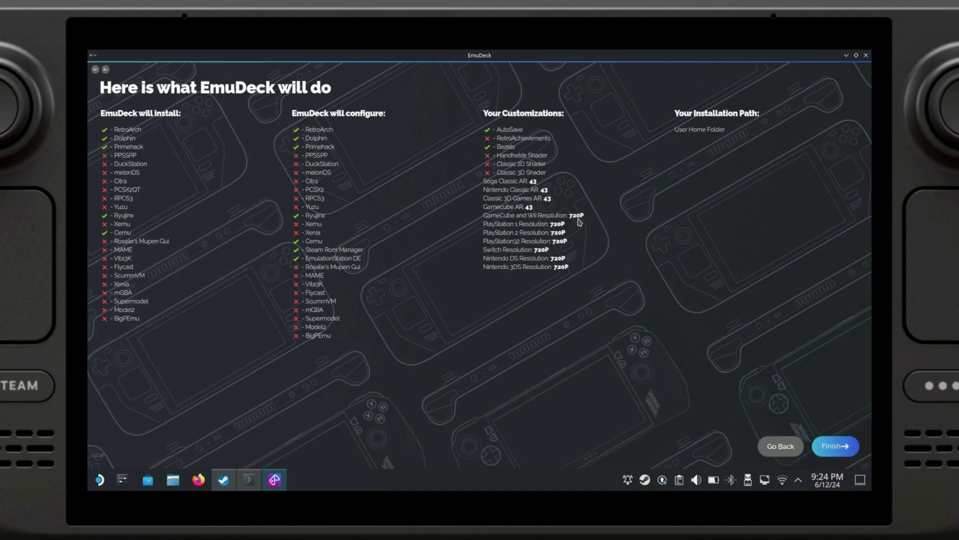
click(847, 452)
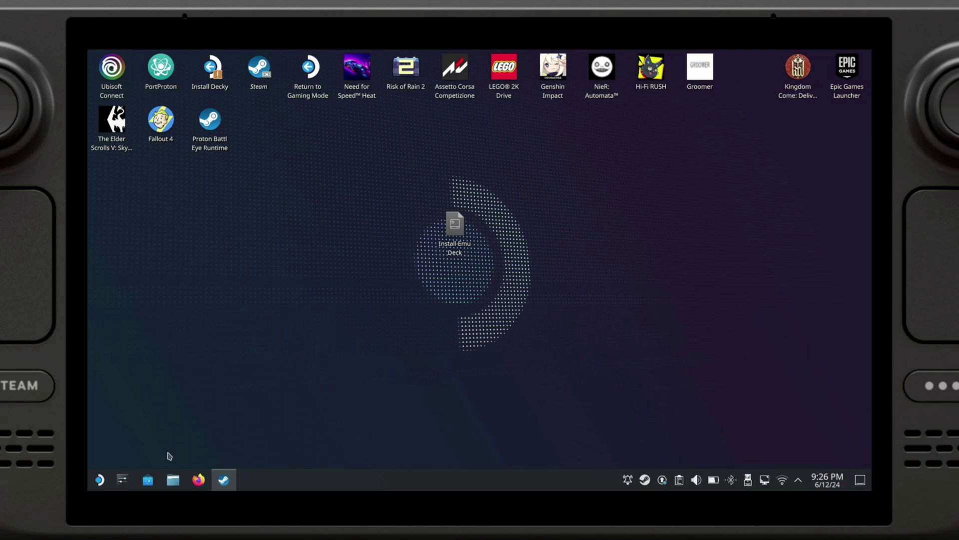
- In the Dolphin file manager, examine the game files in Home > Emulation > roms > gamecube, and close the window
click(171, 481)
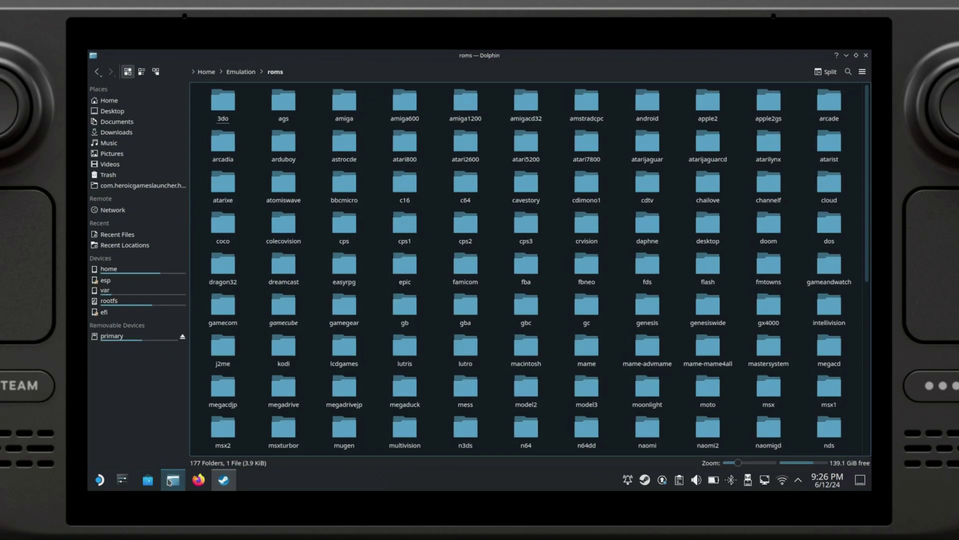
click(137, 270)
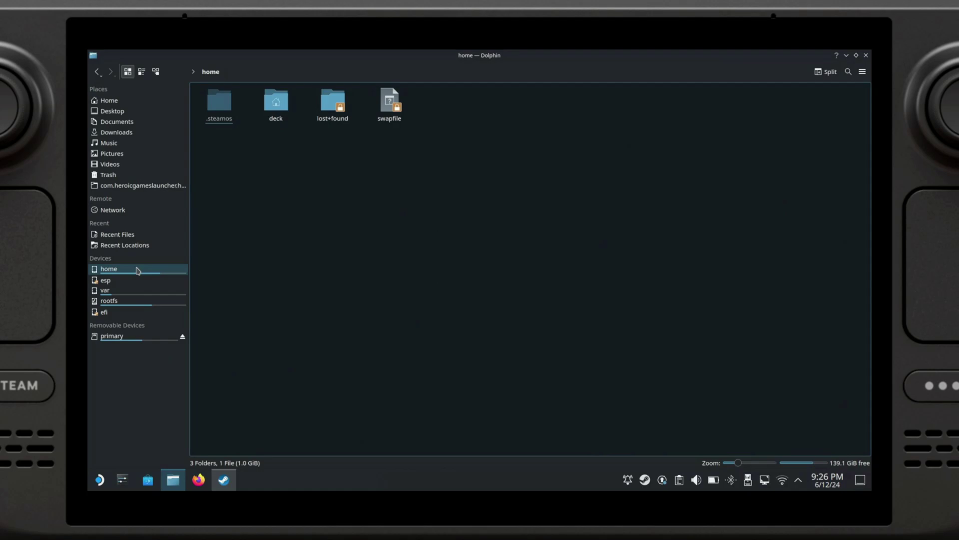
double_click(268, 114)
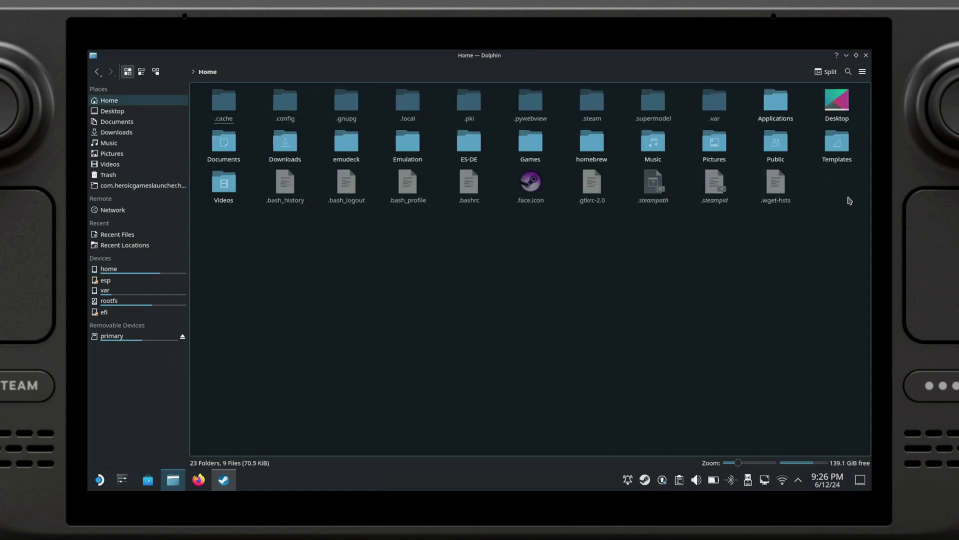
double_click(413, 145)
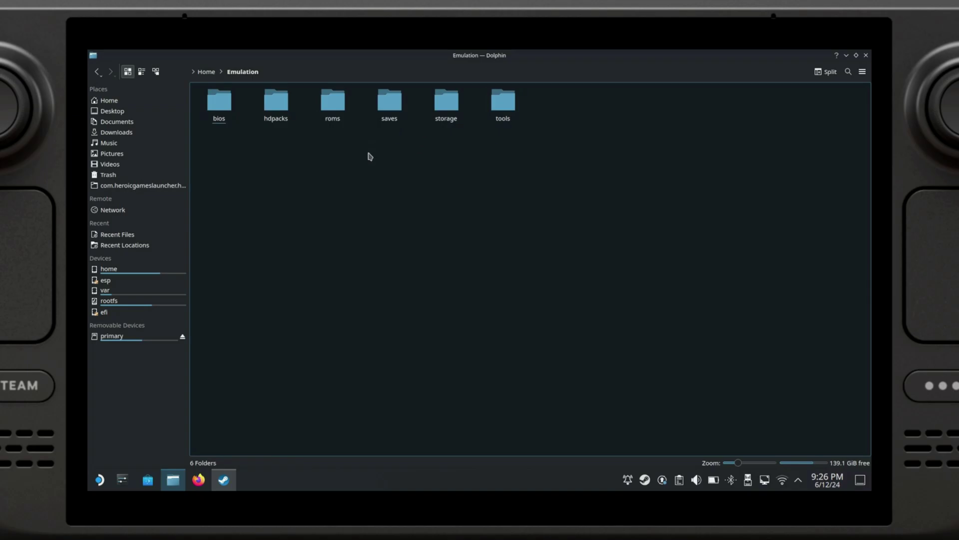
double_click(334, 105)
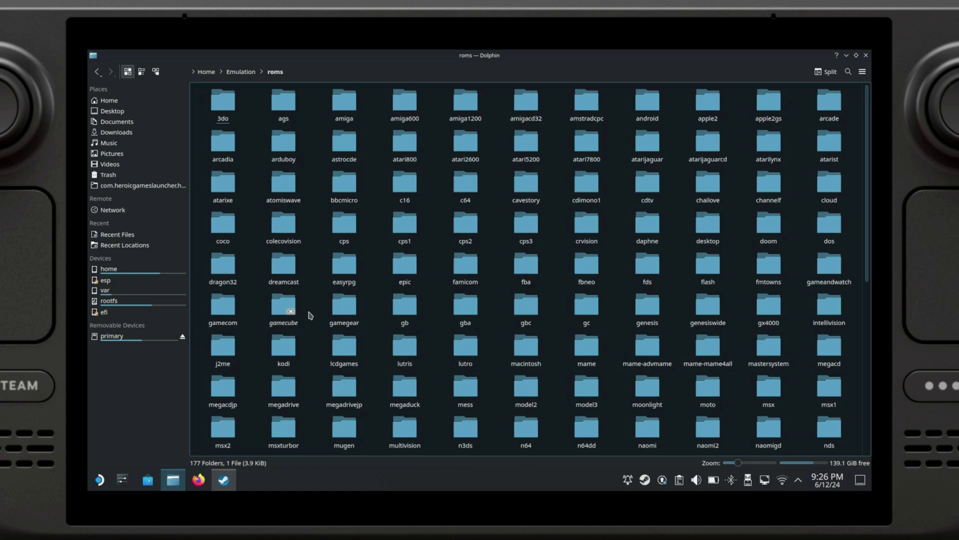
double_click(279, 303)
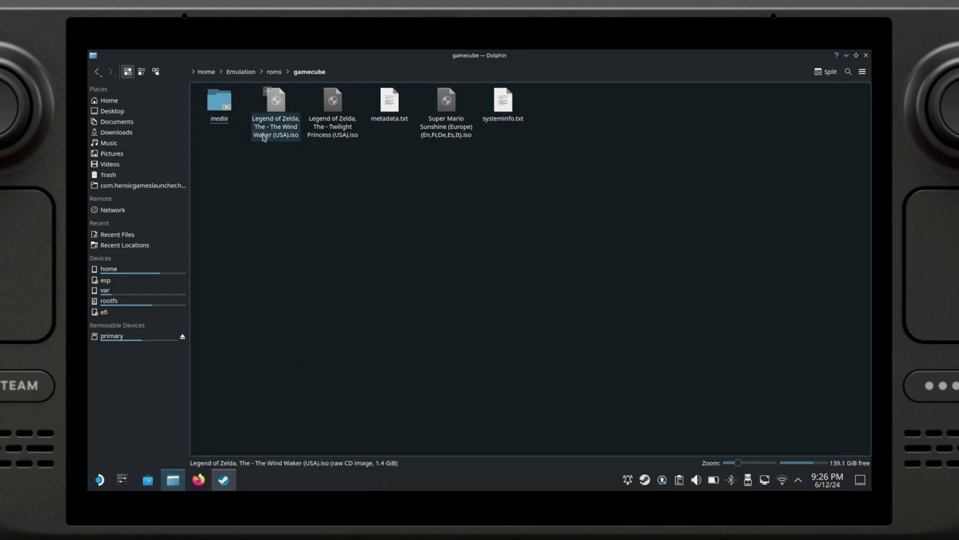
drag(267, 168, 341, 159)
click(415, 180)
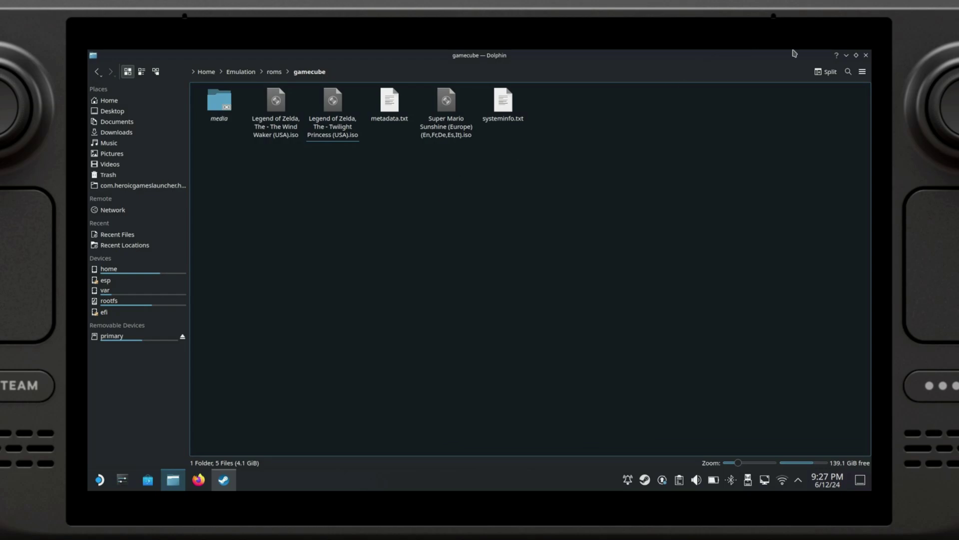
click(865, 54)
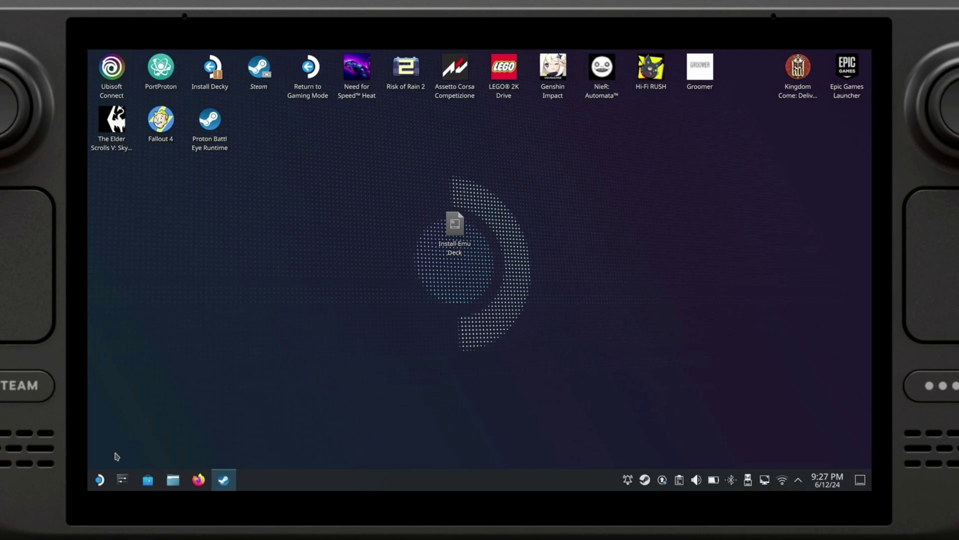
- Launch Steam-ROM-Manager AppImage from the installed applications and agree to exit Steam
click(100, 480)
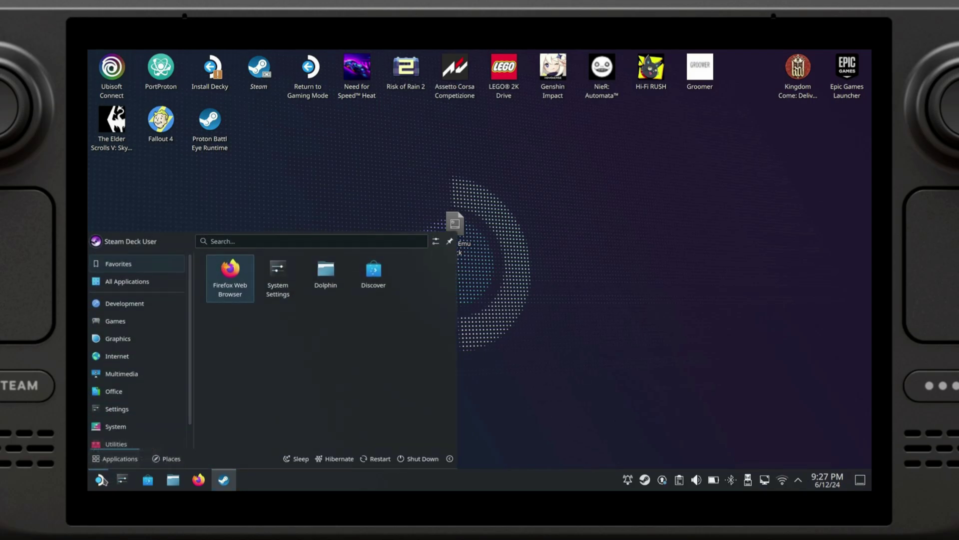
click(175, 282)
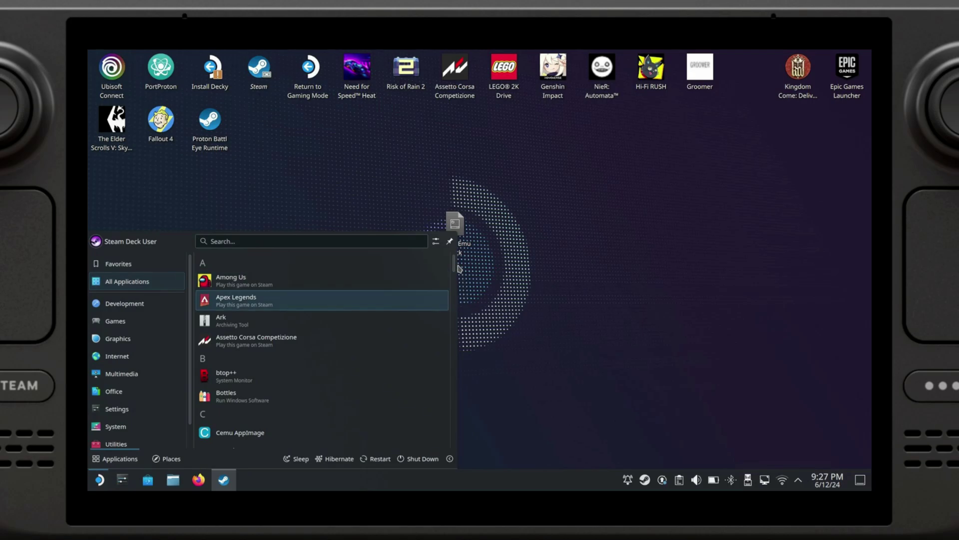
drag(455, 266, 455, 410)
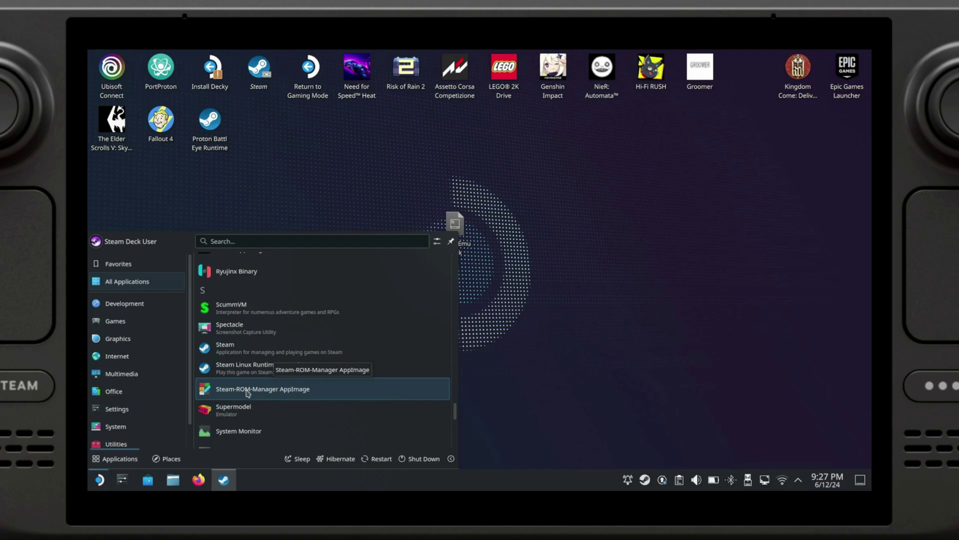
click(248, 392)
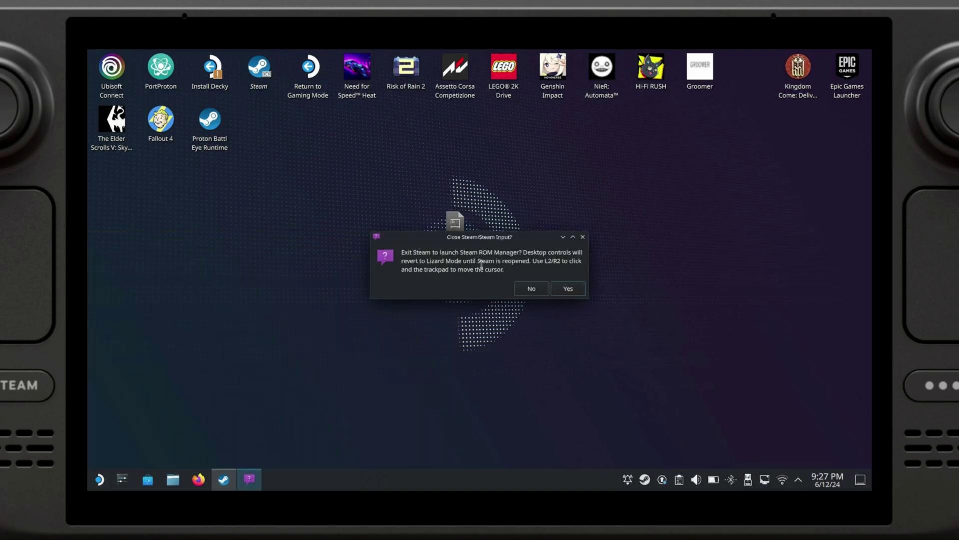
click(574, 295)
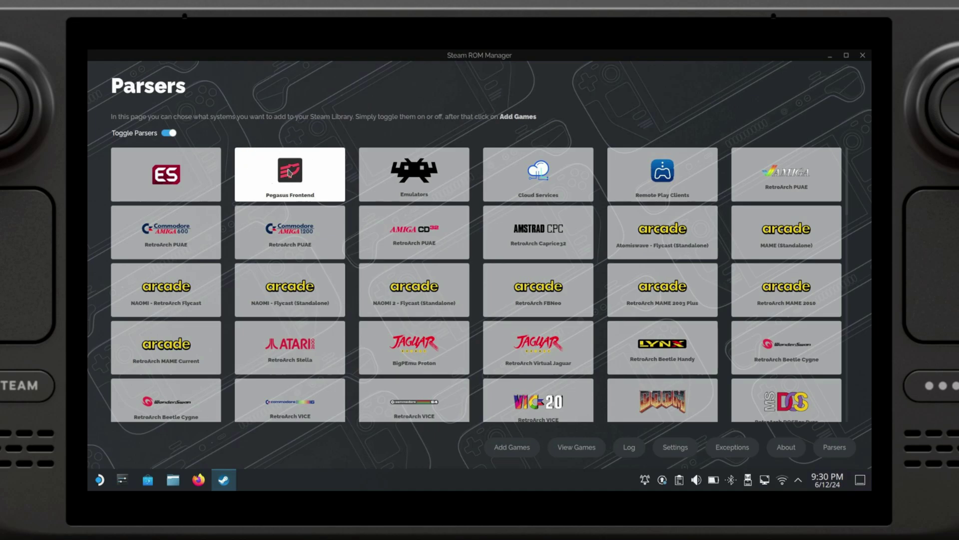
- Enable the EmulationStation (ES) parser and the Nintendo GameCube Dolphin parser in Steam ROM Manager
click(184, 186)
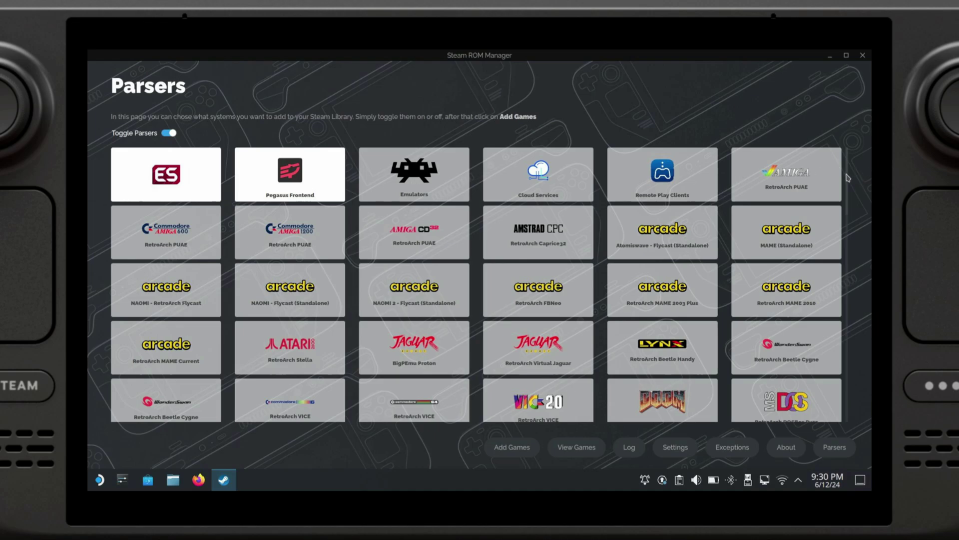
scroll(848, 178, down, 5)
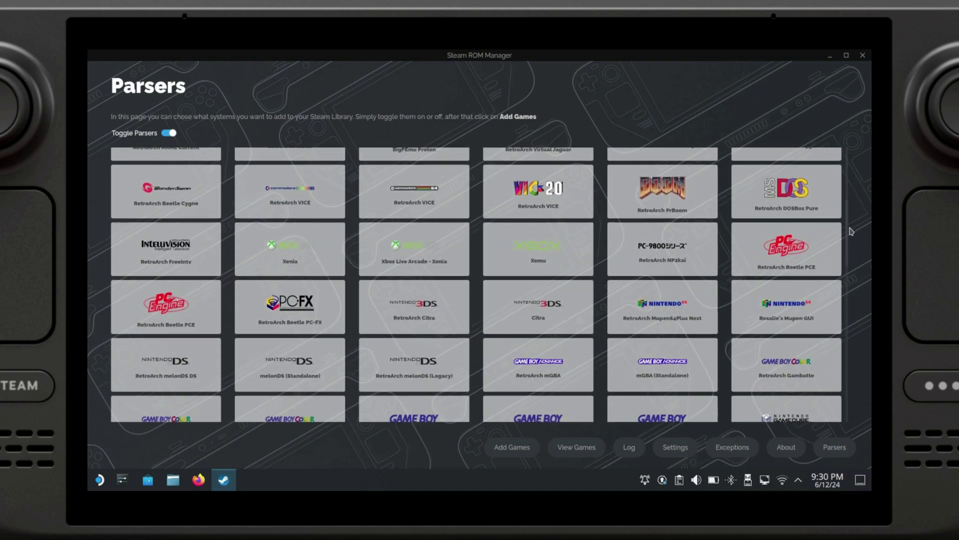
scroll(851, 231, down, 3)
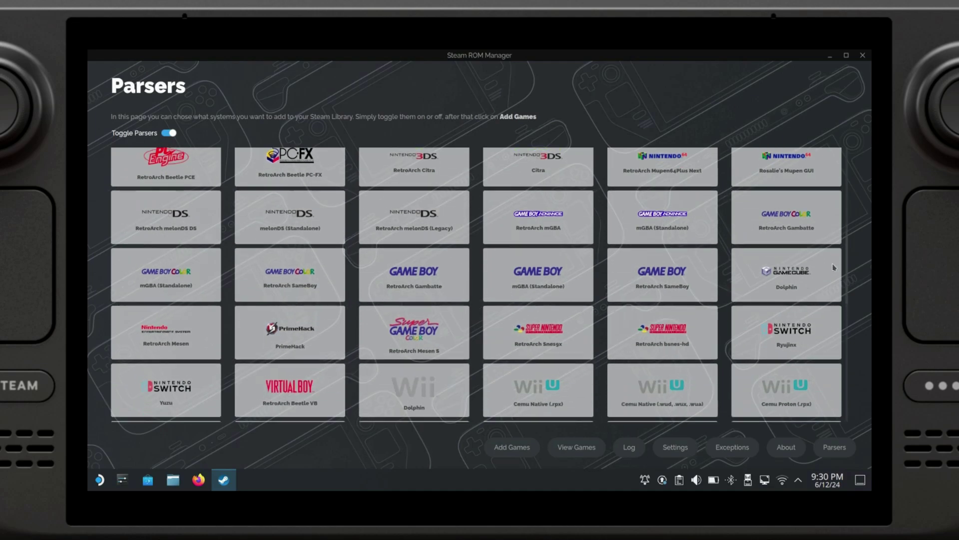
click(788, 270)
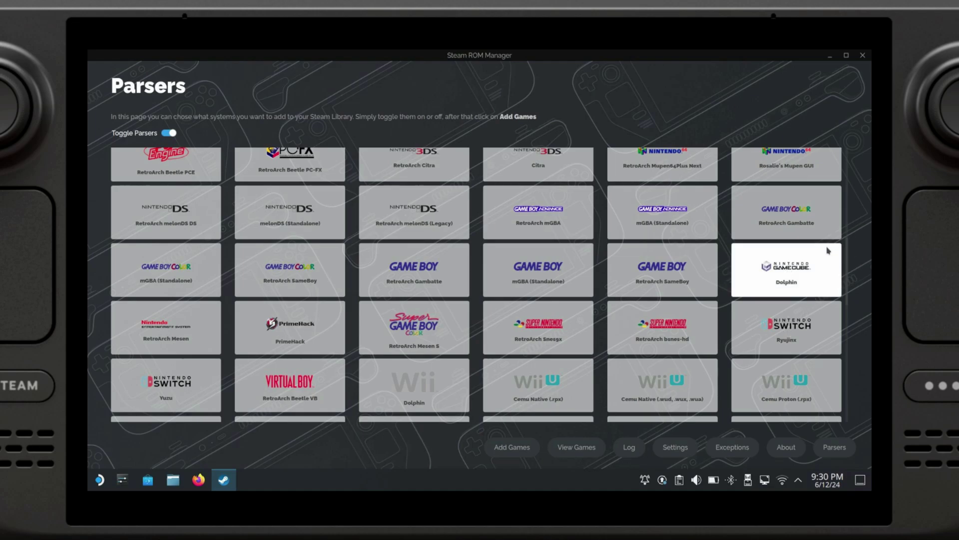
- Parse the games of the enabled parsers for adding to Steam and refresh the artwork of ES-DE (Program)
scroll(849, 261, down, 3)
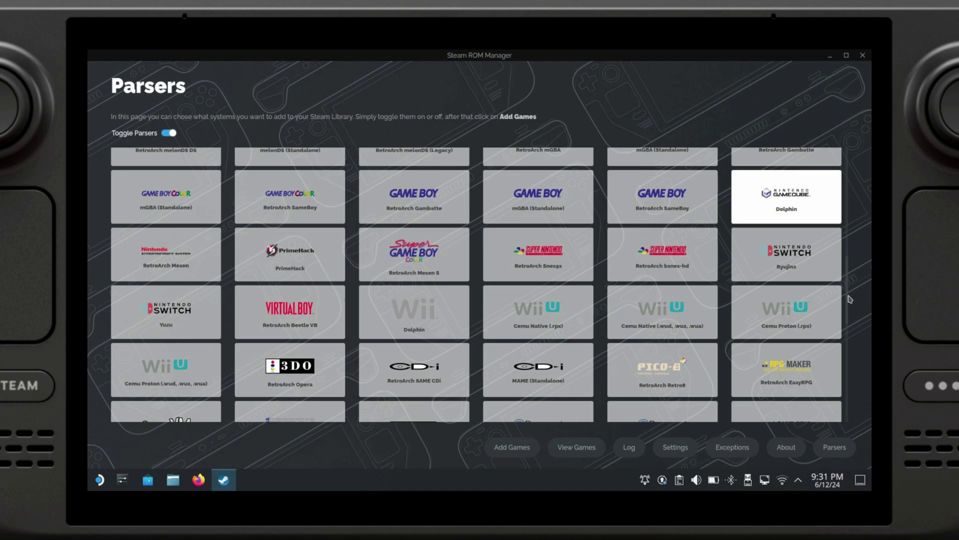
scroll(843, 320, down, 2)
scroll(484, 370, up, 5)
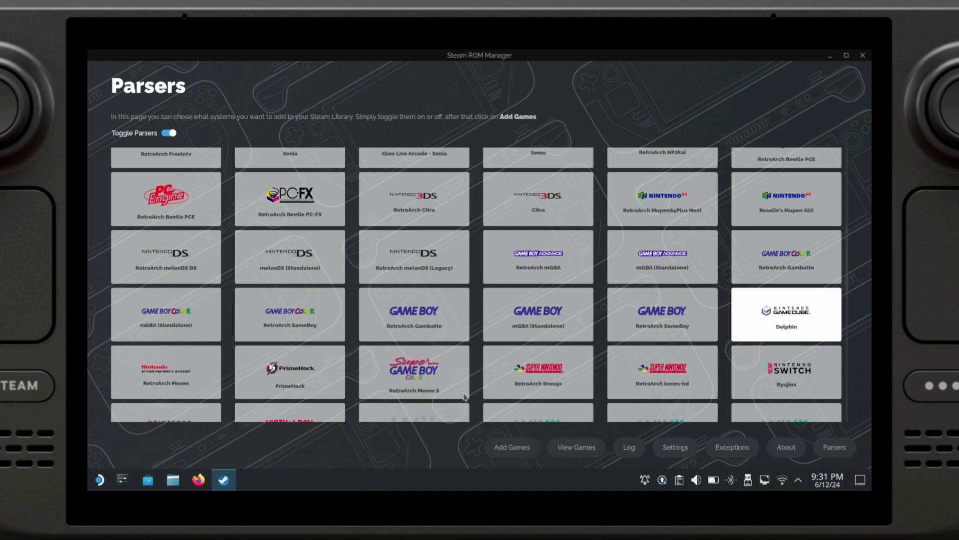
click(515, 447)
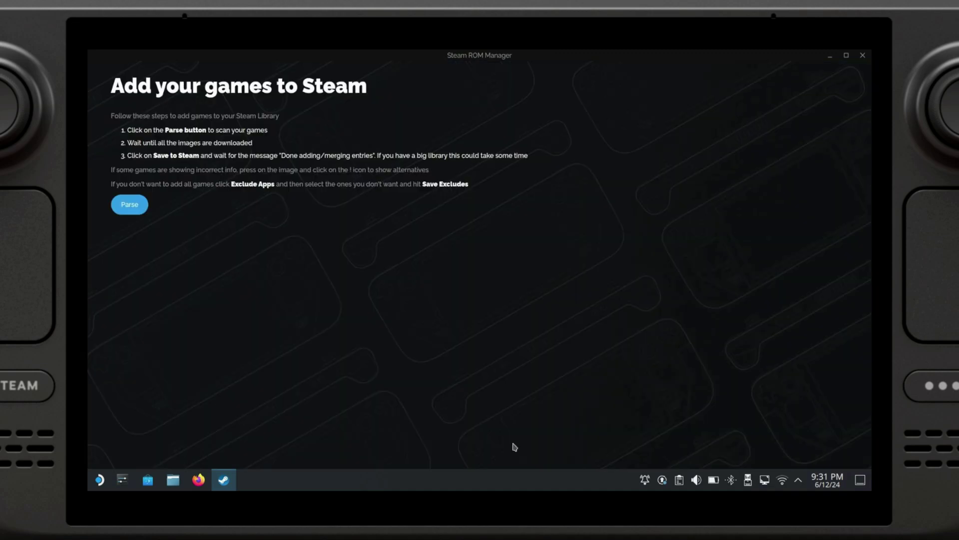
click(129, 205)
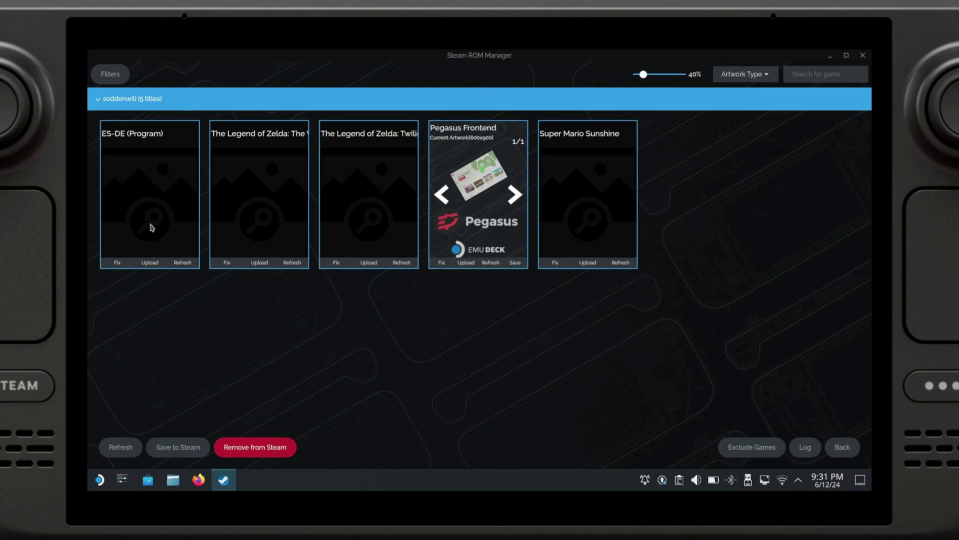
click(176, 262)
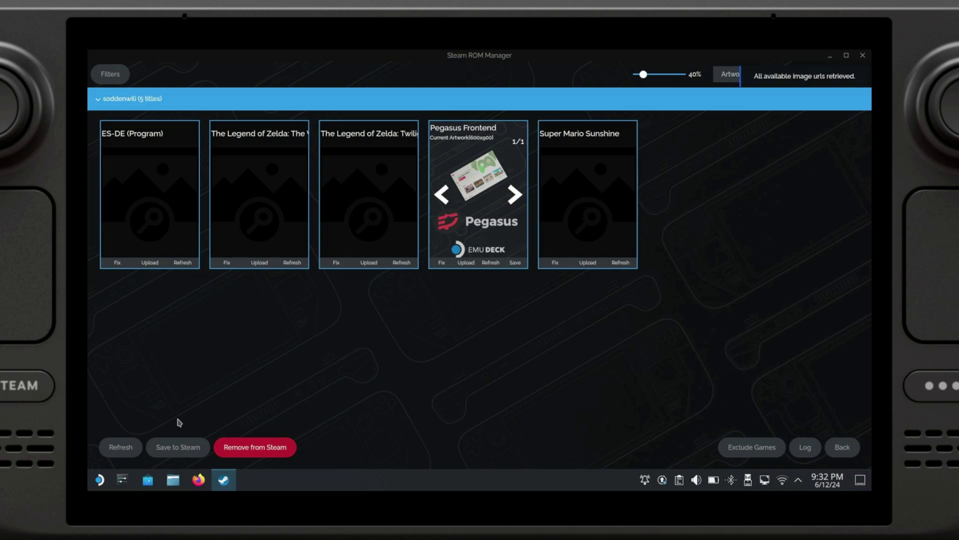
- Save the parsed titles to Steam and close Steam ROM Manager
click(185, 446)
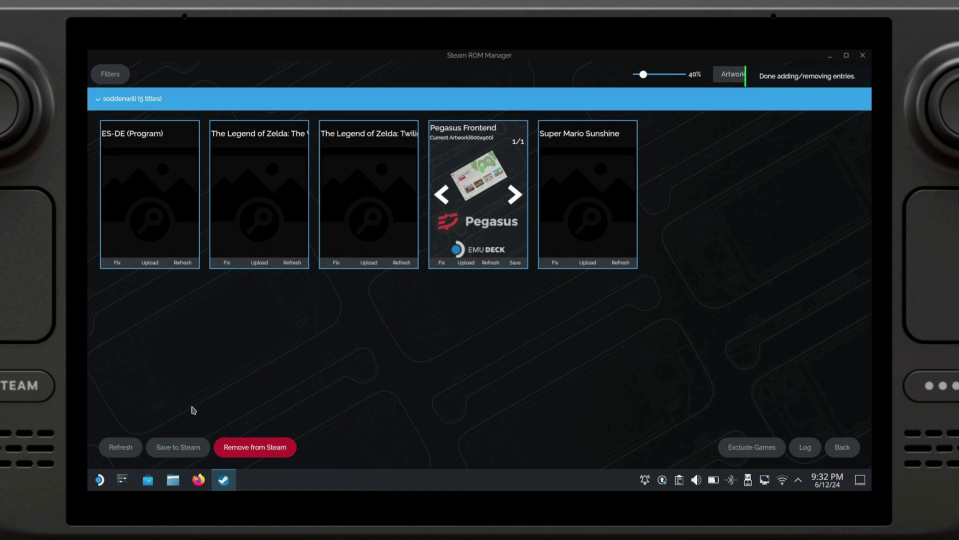
click(862, 55)
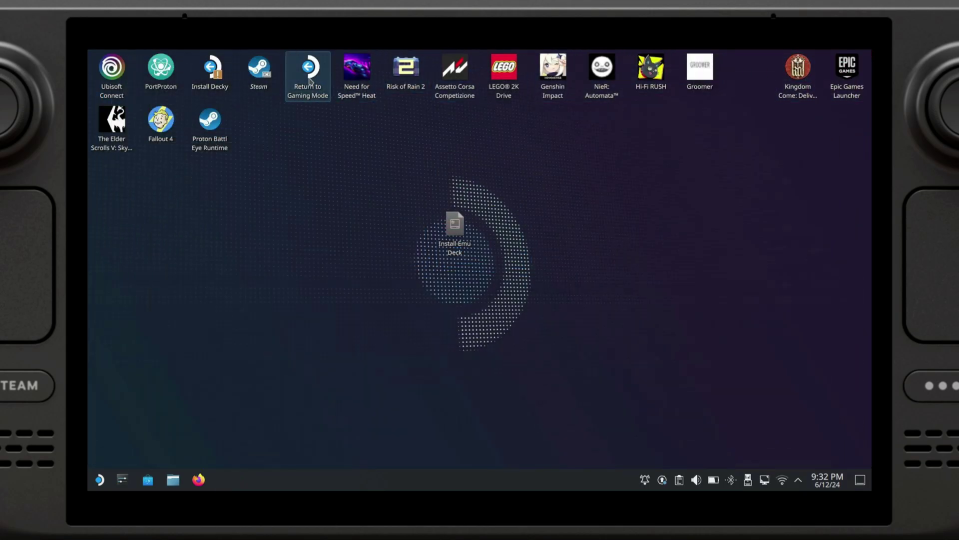
- Return to Gaming Mode and show the Non-Steam games in the Steam library
click(308, 70)
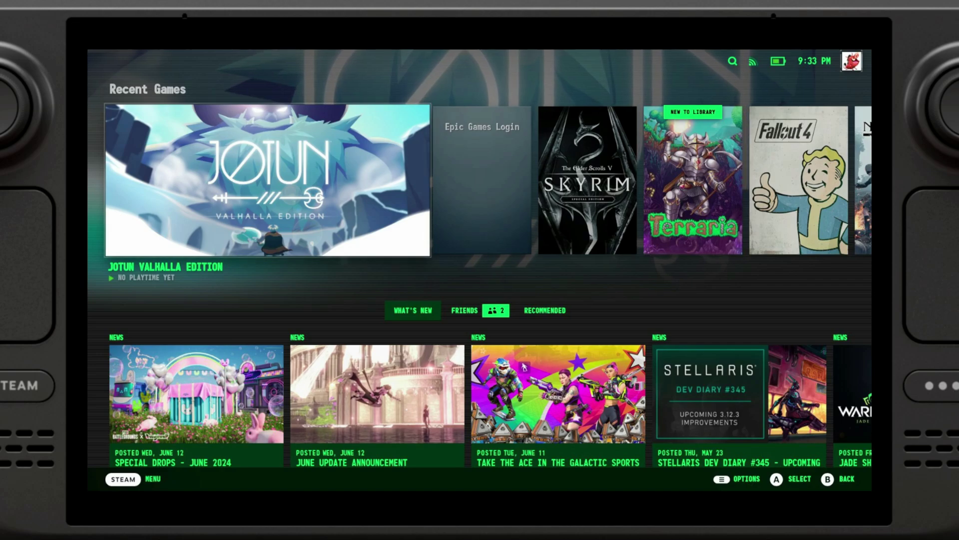
key(super)
key(Down)
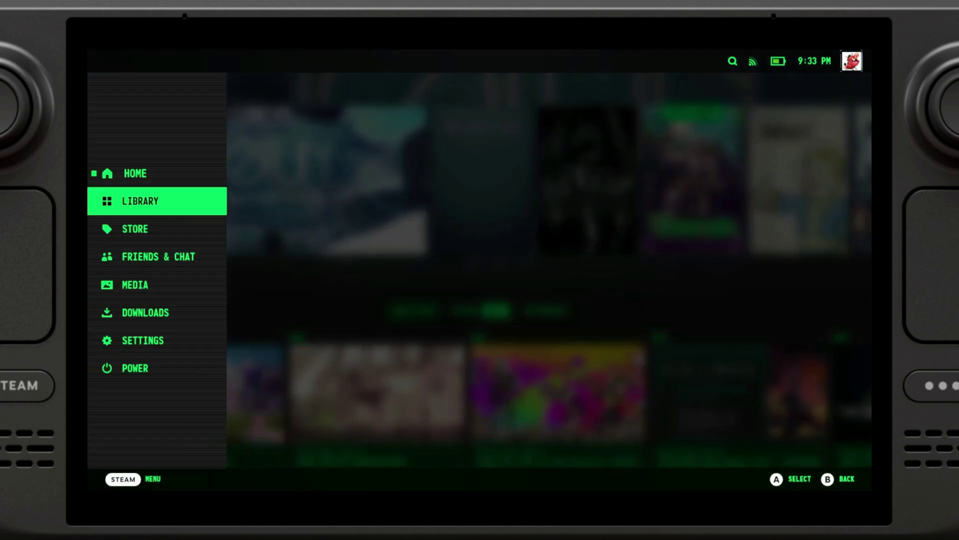
key(Return)
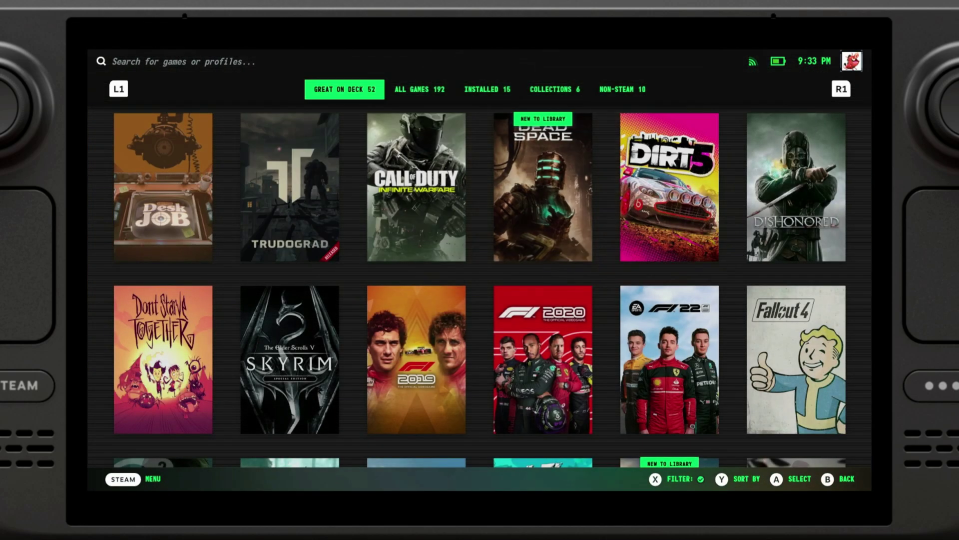
key(Tab)
key(Tab)
key(Tab)
key(Tab)
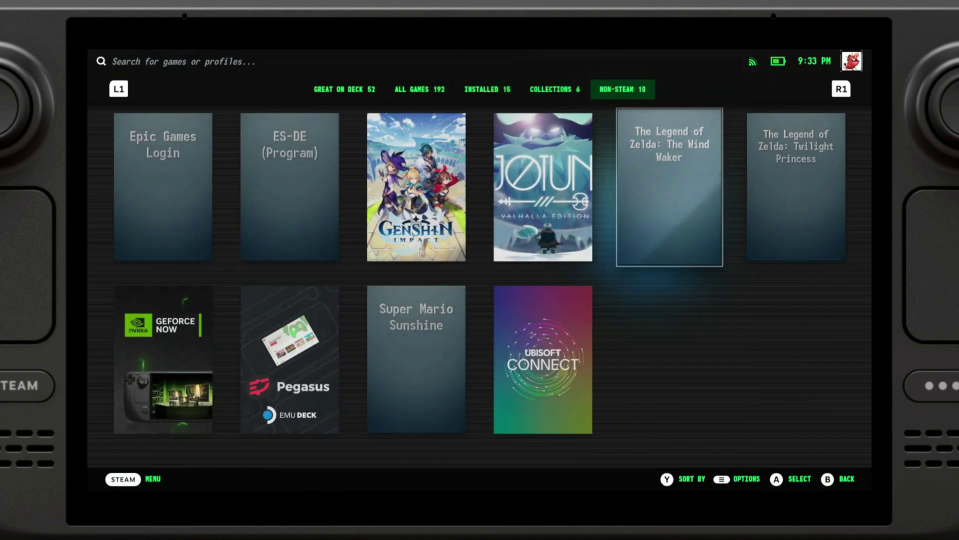
- Browse the non-Steam library entries to examine the emulated games and frontends added by Steam ROM Manager
key(Left)
key(Right)
key(Right)
key(Left)
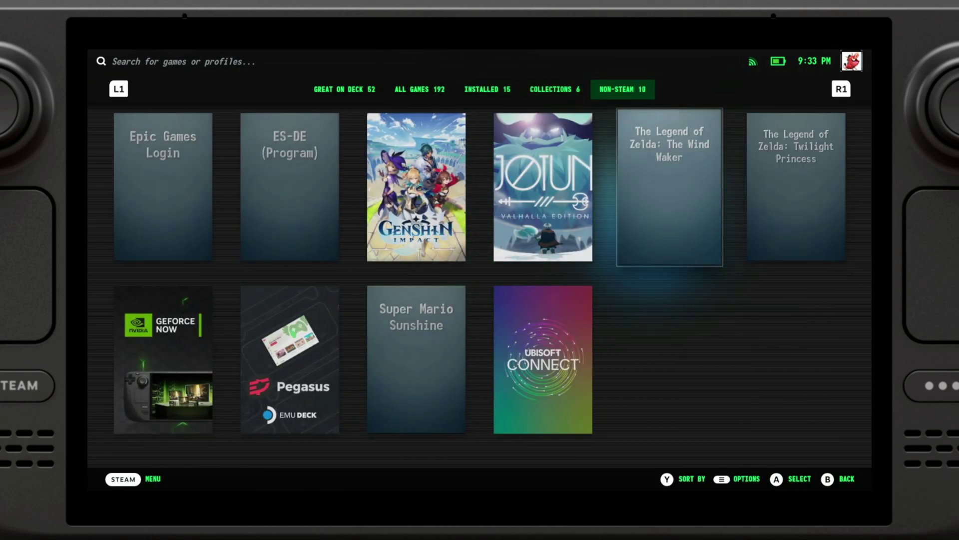
key(Right)
key(Left)
key(Left)
key(Left)
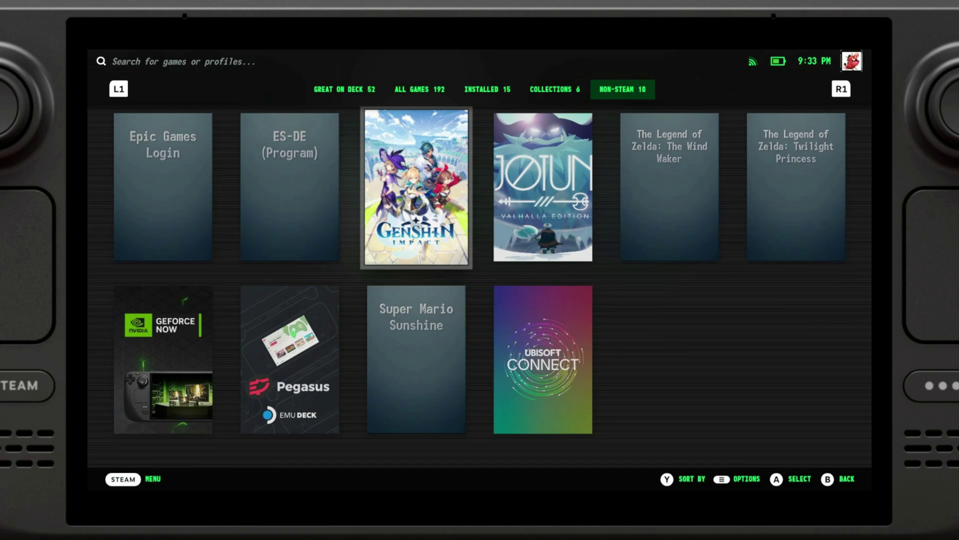
key(Down)
key(Up)
key(Right)
key(Right)
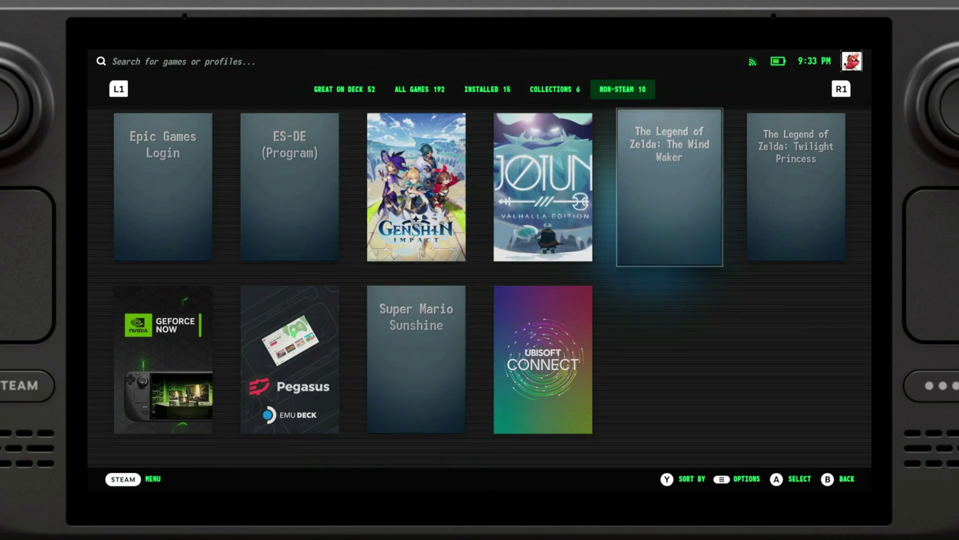
key(Left)
key(Left)
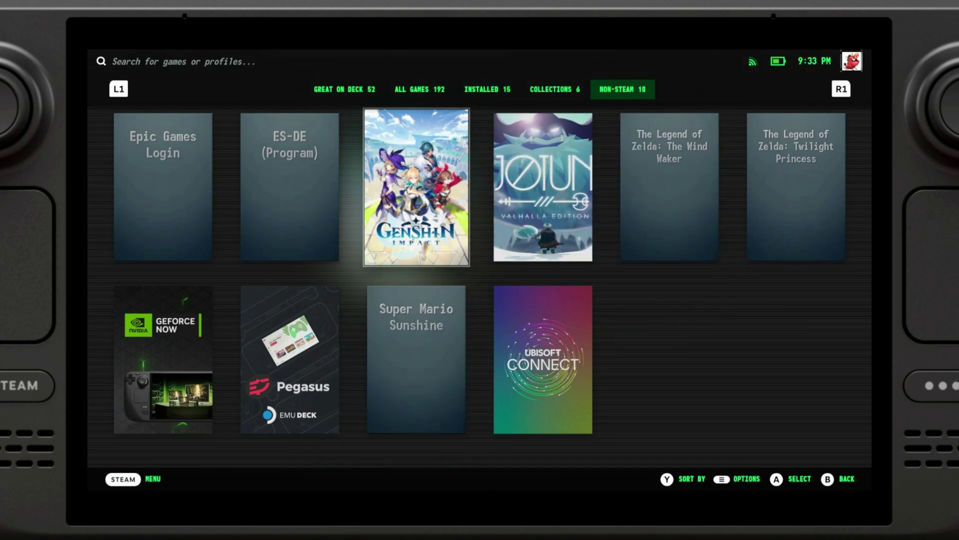